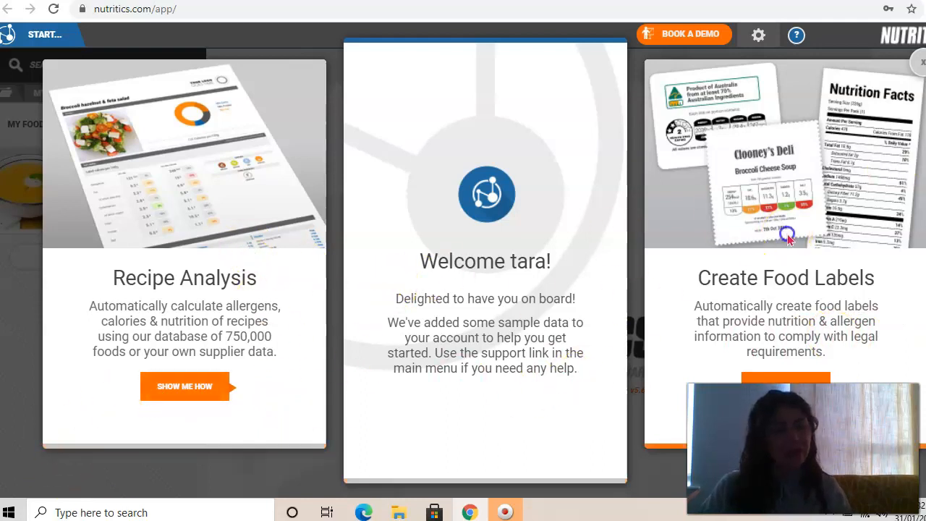
Step: Dismiss the welcome screen and start a new label based on a newly created recipe
click(921, 63)
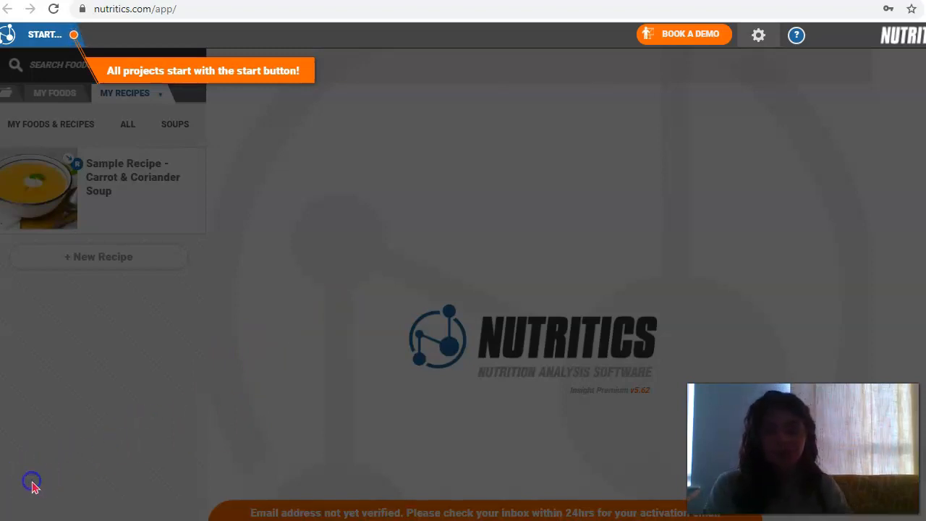
click(58, 34)
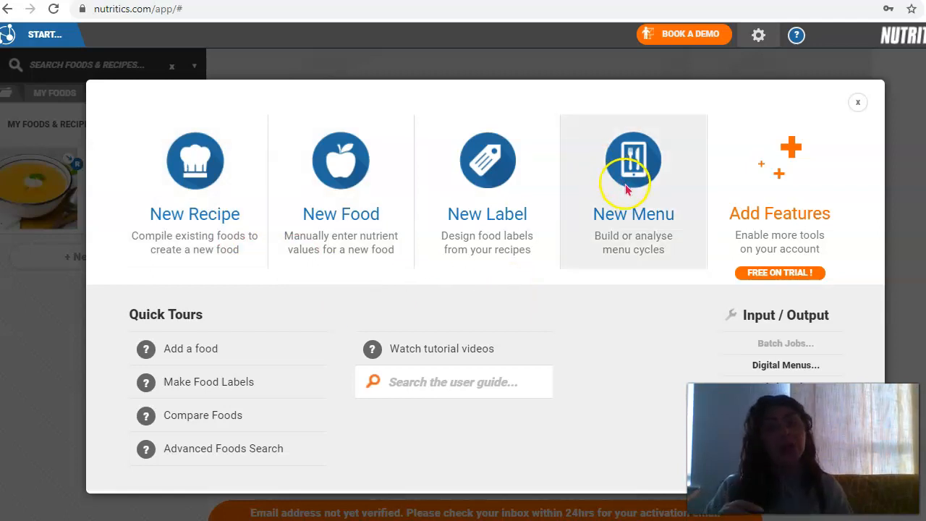
click(501, 176)
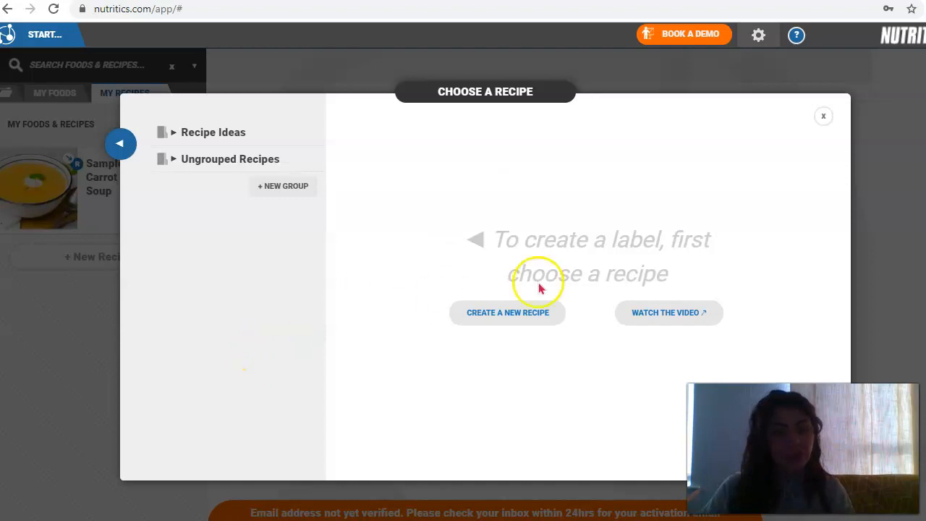
click(531, 319)
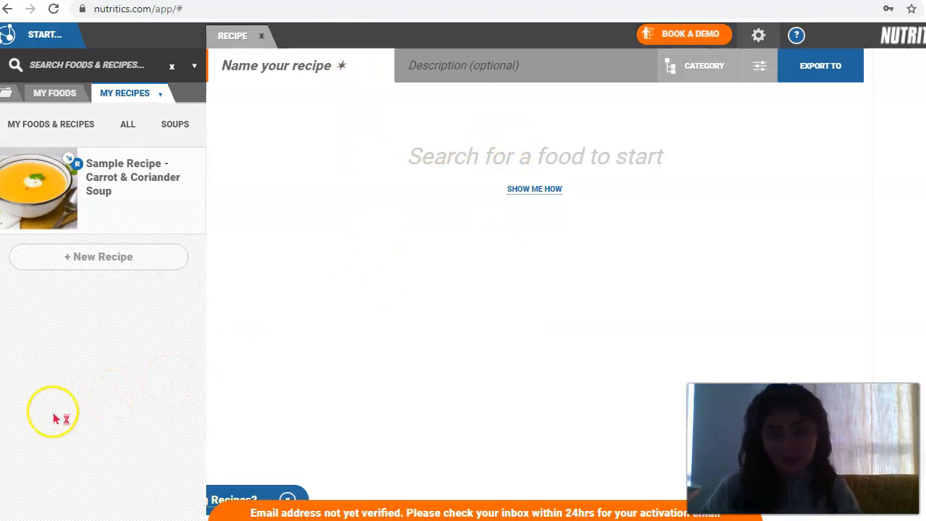
click(32, 486)
Step: Name the new recipe "pancakes" and save it
click(300, 67)
text(pa)
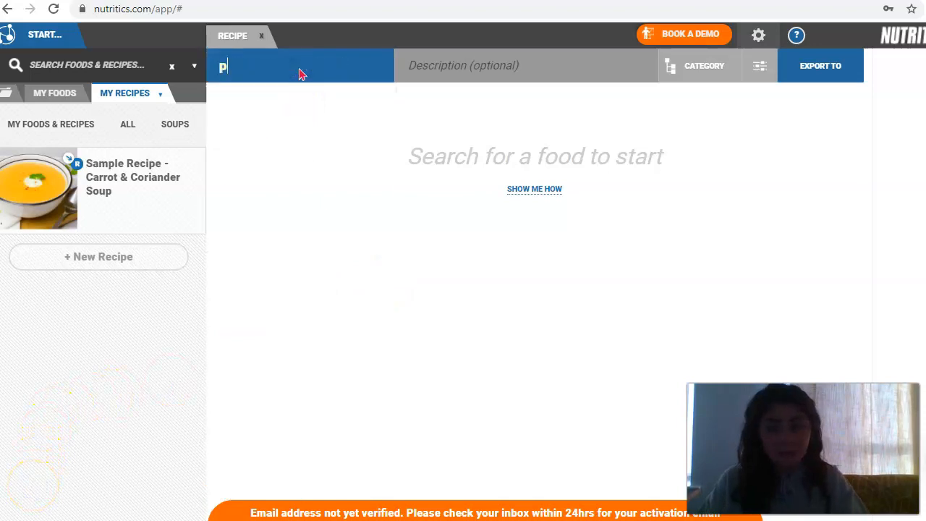
text(ncakes)
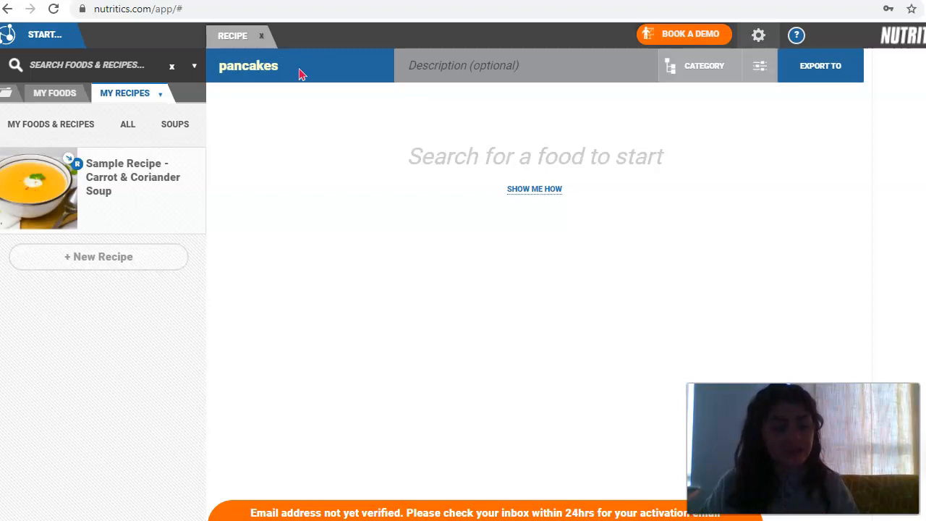
key(Return)
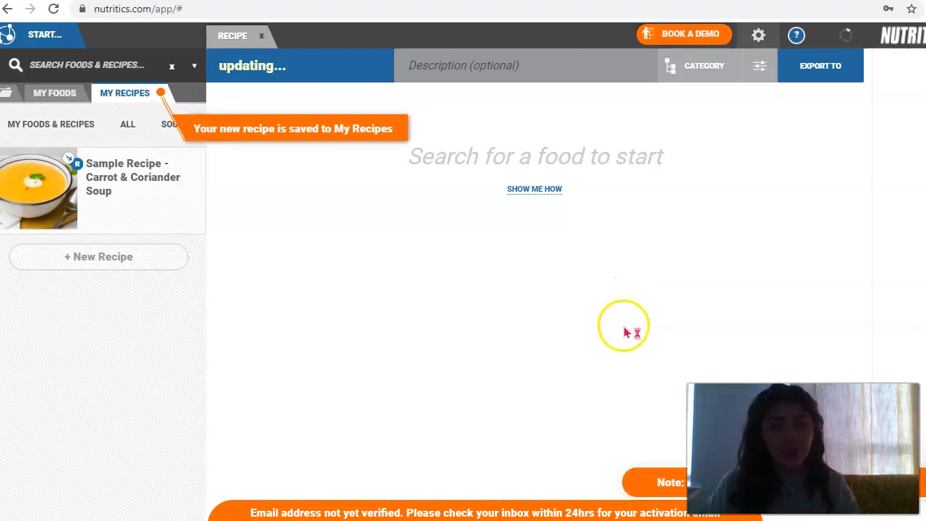
Step: Show all recipe groups in the saved recipes list
click(160, 92)
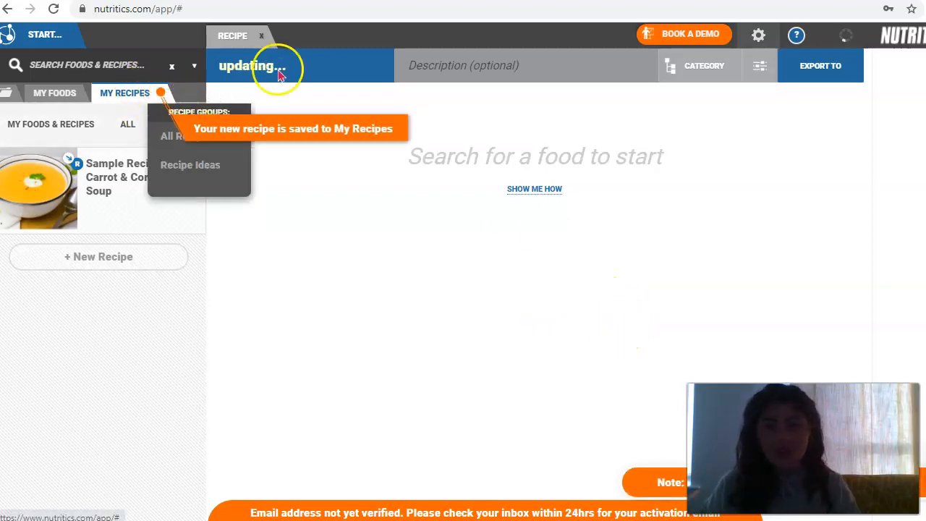
click(134, 93)
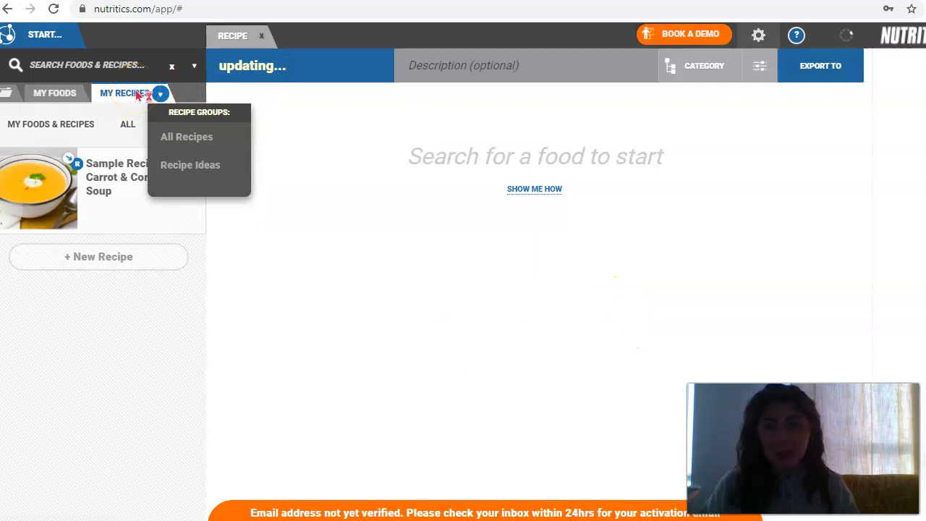
click(202, 137)
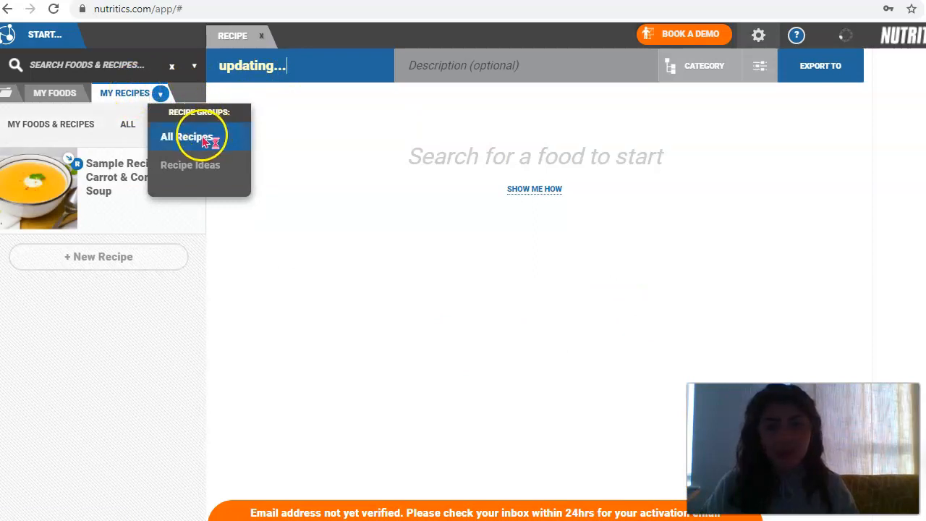
click(501, 403)
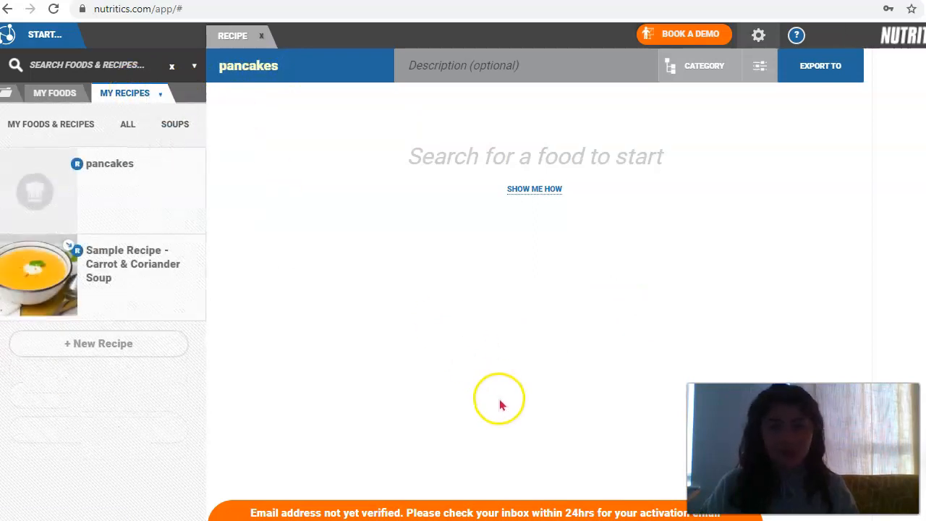
Step: Insert the saved pancakes recipe into a new recipe
click(41, 187)
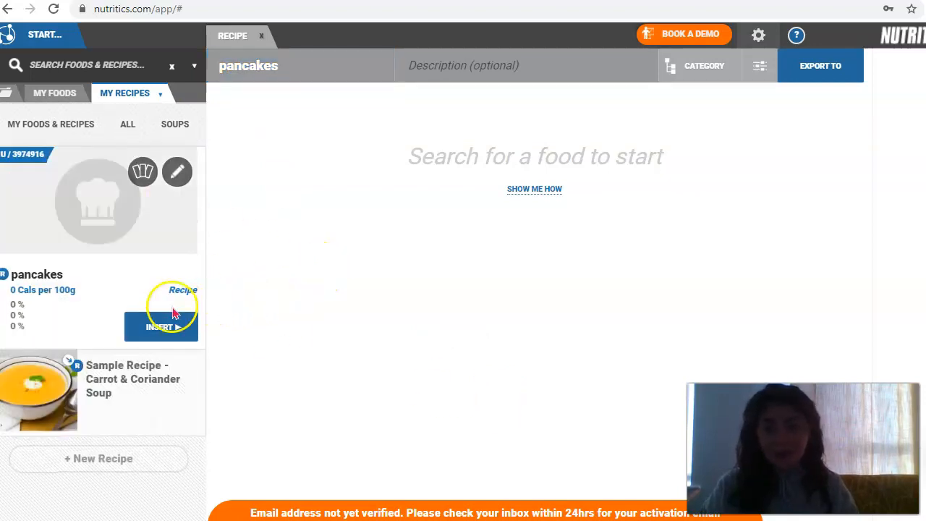
click(173, 331)
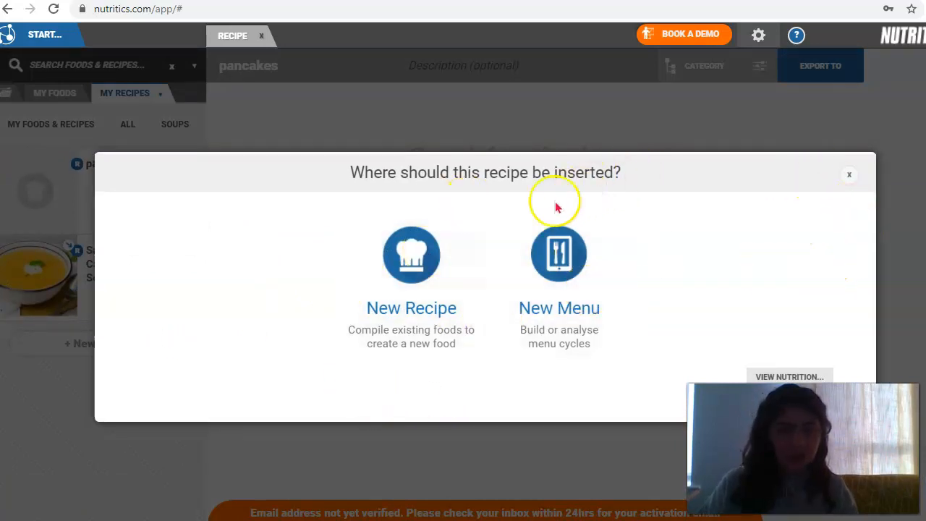
click(405, 264)
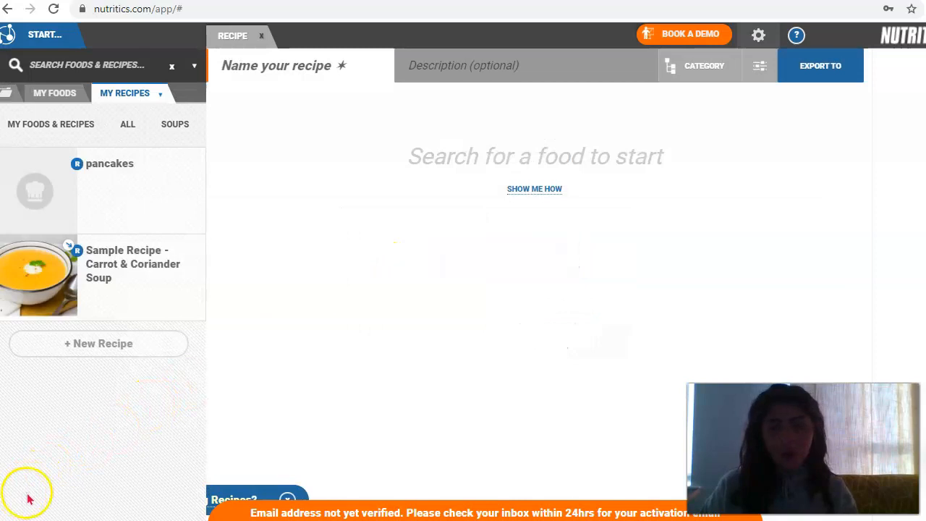
Step: Expand the first pancakes recipe in the recipes list and view its labels
click(162, 156)
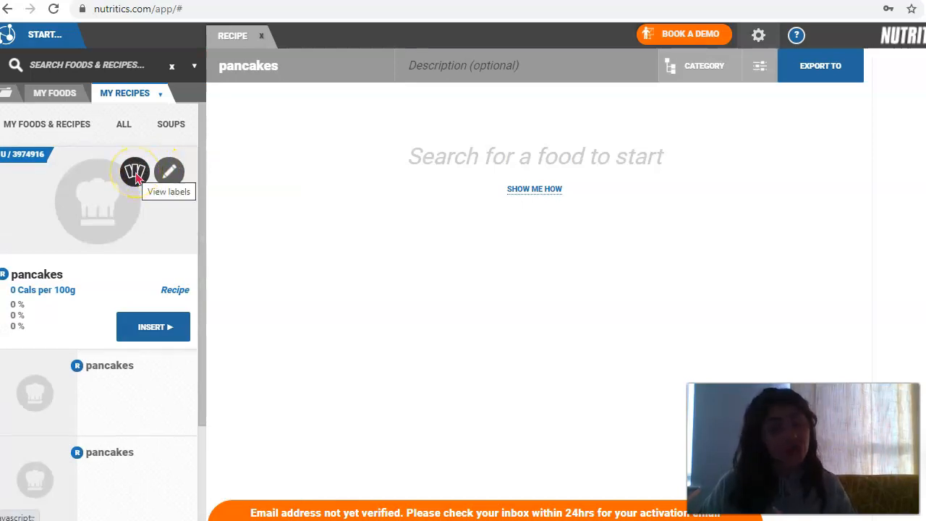
click(136, 179)
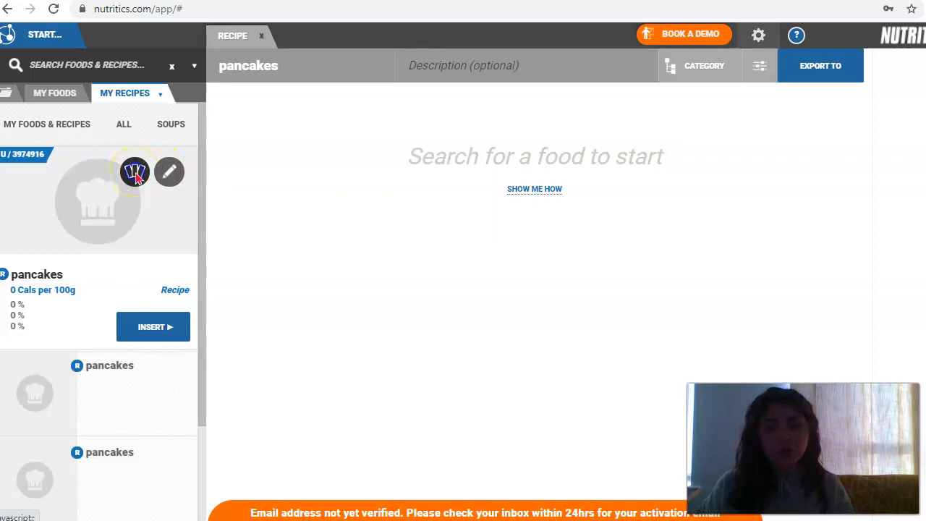
click(295, 352)
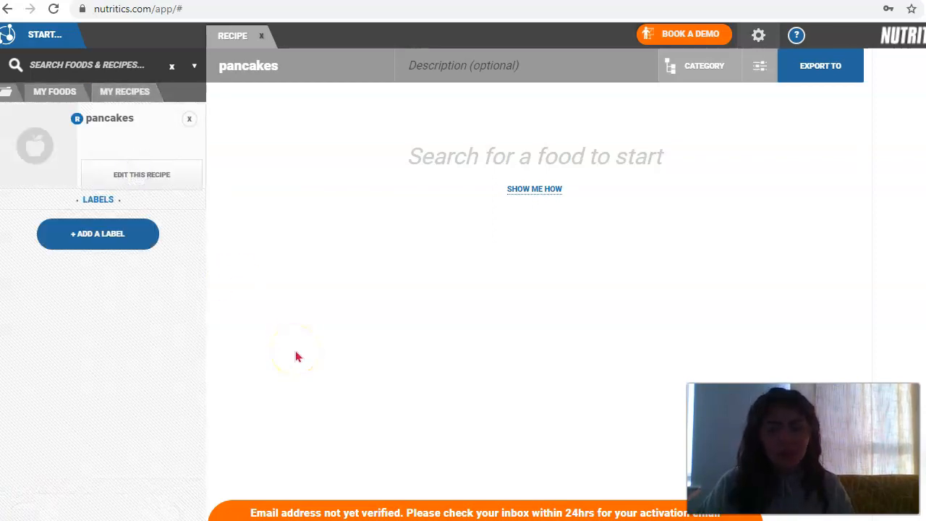
Step: Add a label to the pancakes recipe and name it "pancakes"
click(123, 235)
click(116, 240)
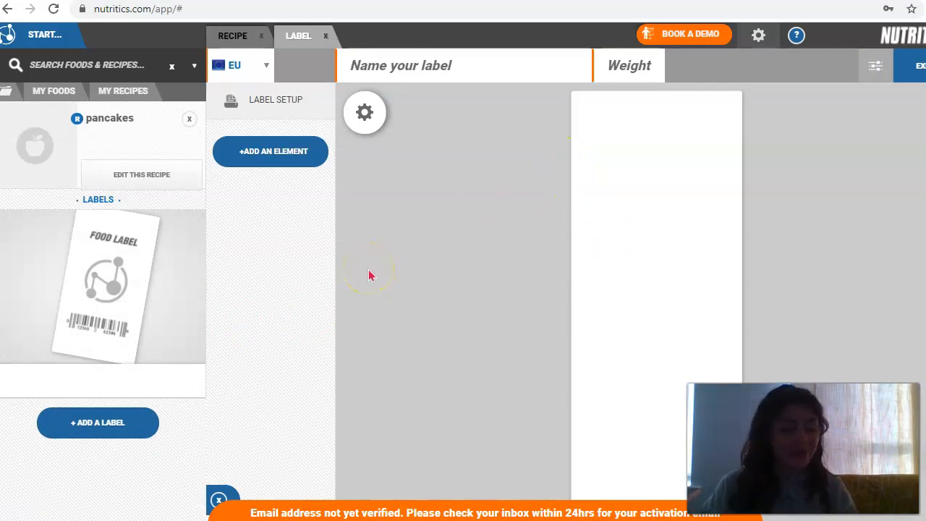
click(423, 66)
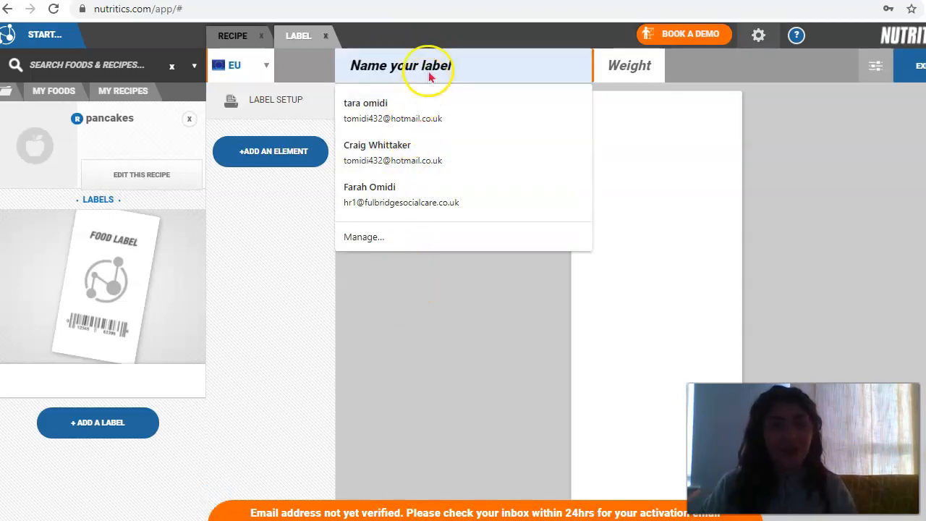
text(pancakes)
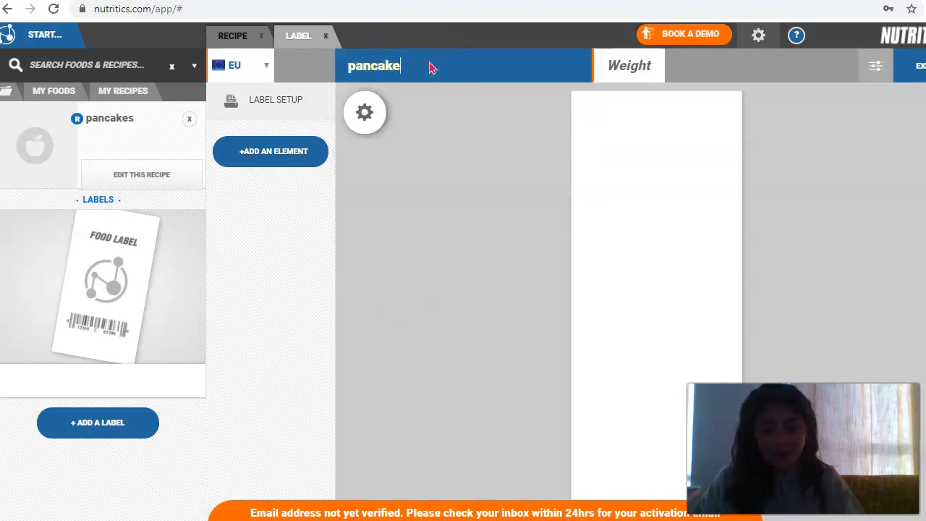
Step: Try to set the label's weight to 100g, with 2 servings and 1 recipe total, and reopen the pancakes label
click(614, 59)
text(100g)
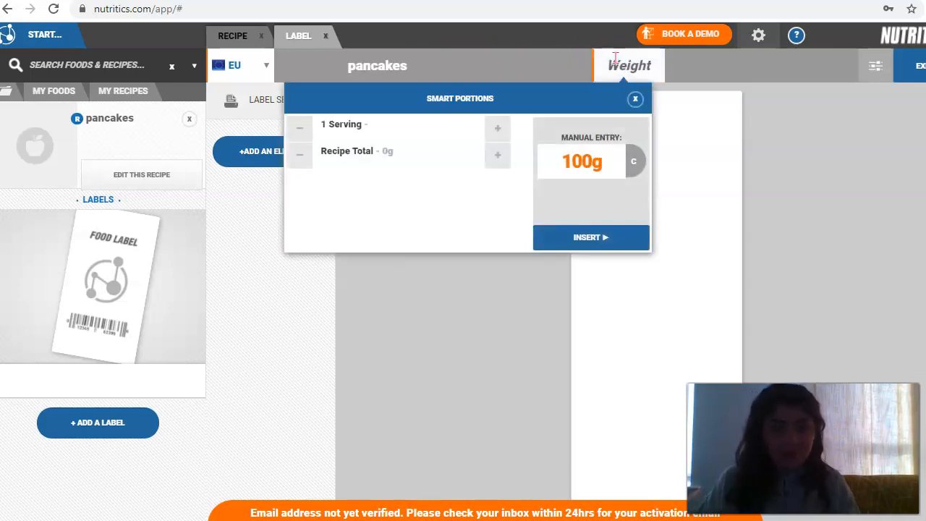
click(501, 133)
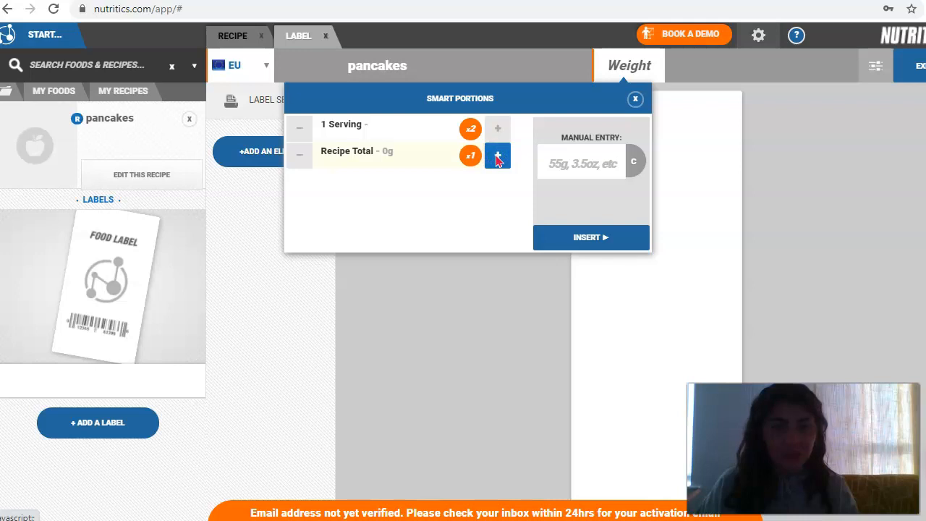
click(592, 243)
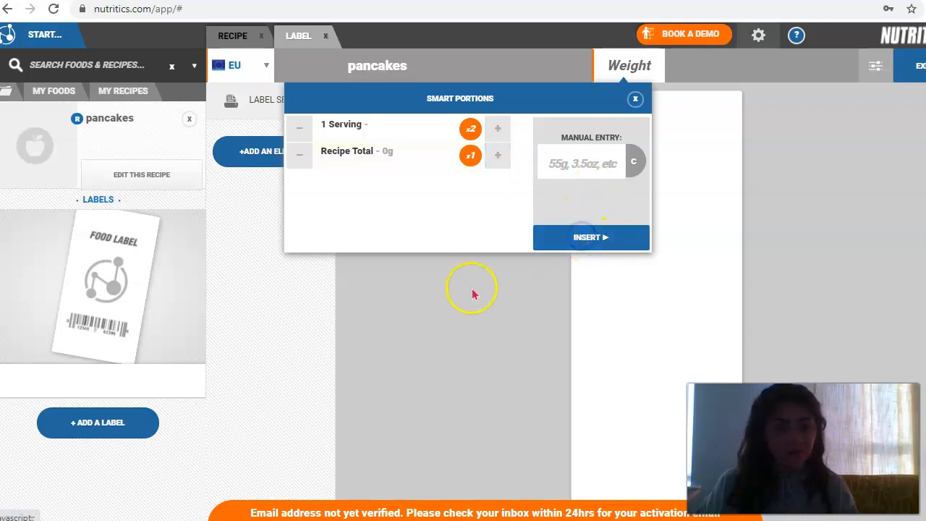
click(583, 155)
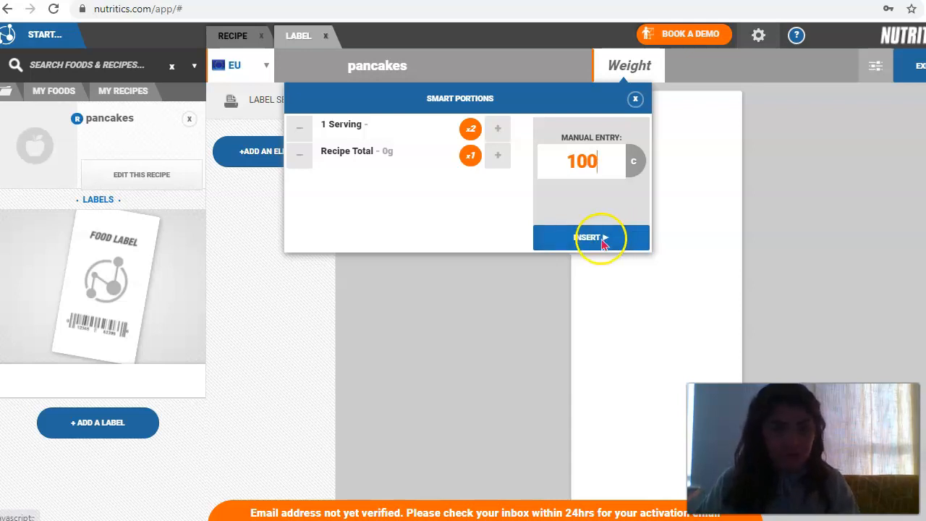
click(602, 240)
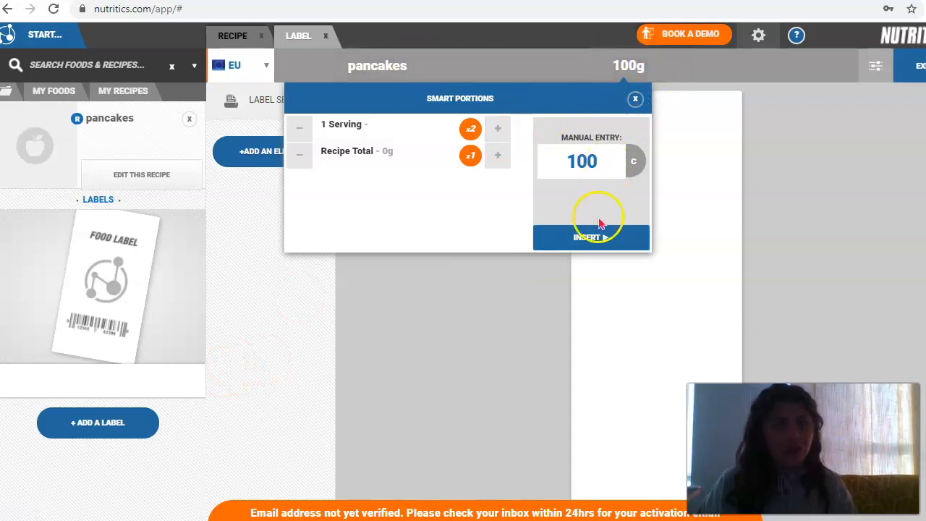
click(32, 488)
click(114, 315)
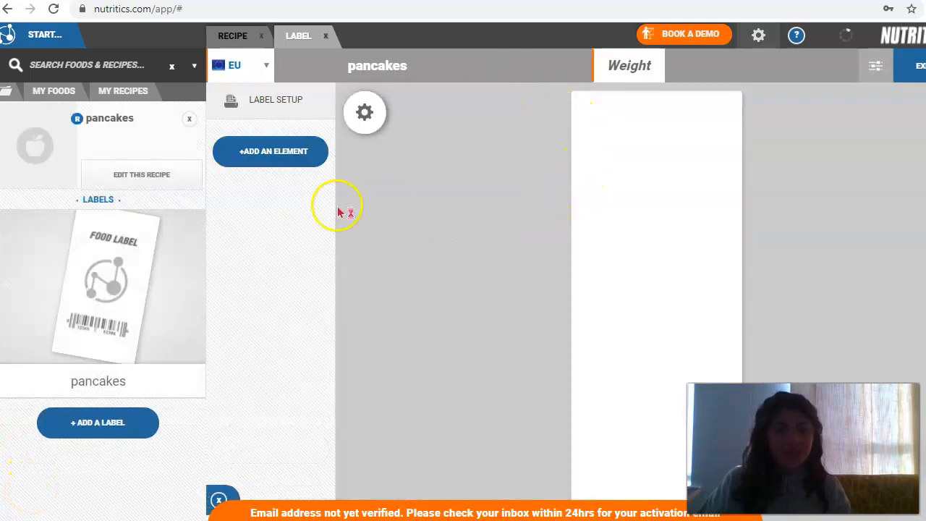
Step: Add a graphic element to the label with the account logo as its image source
click(275, 152)
click(269, 144)
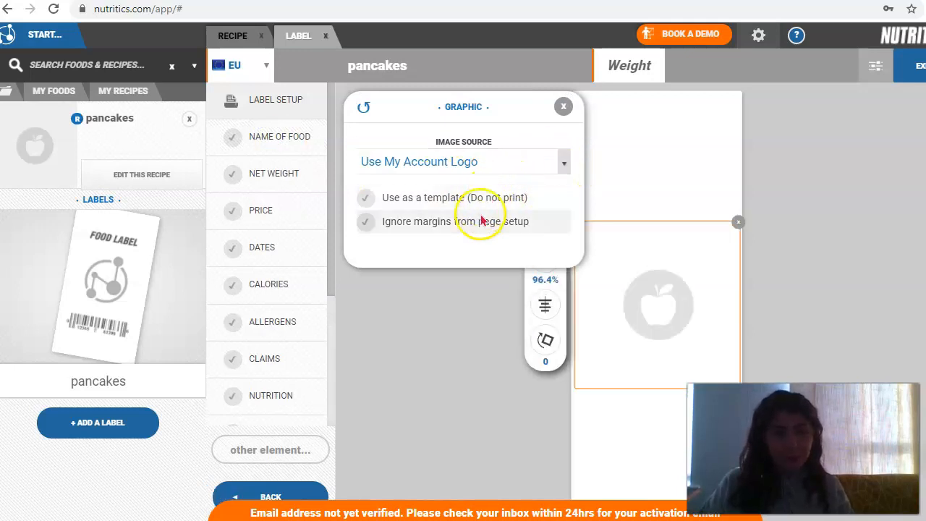
click(384, 307)
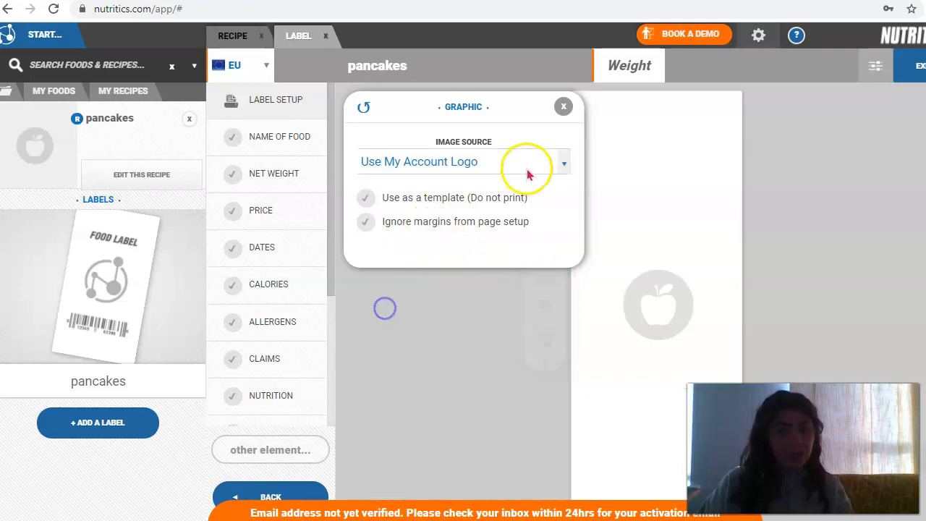
click(498, 201)
click(564, 106)
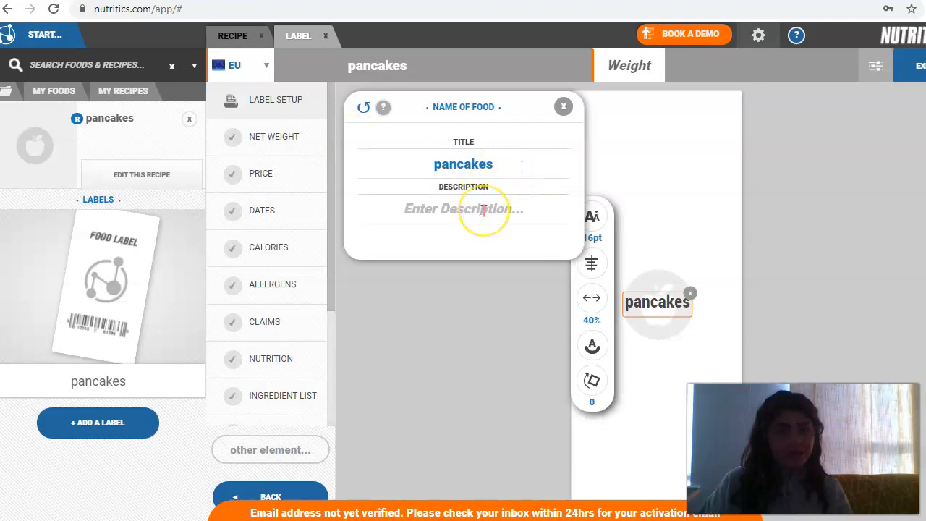
Step: Add the name of food element "pancakes" to the label and right-align it
click(592, 215)
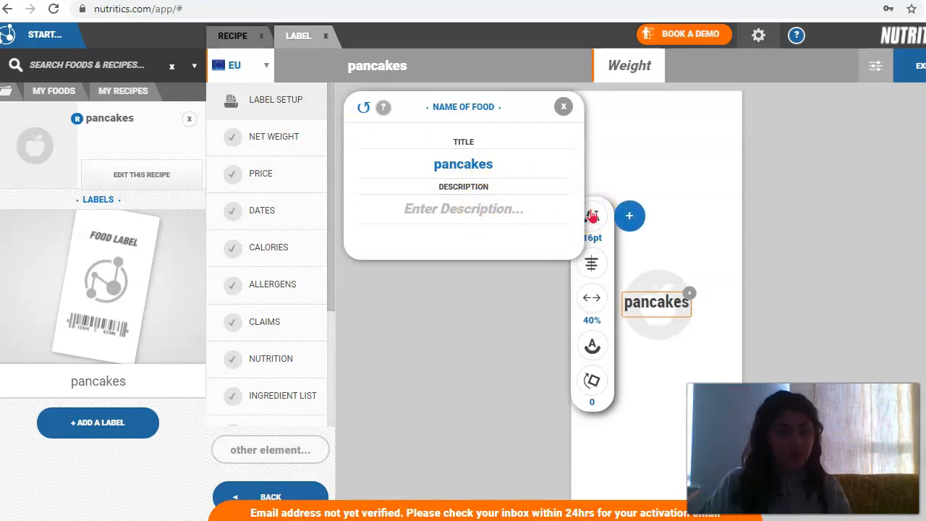
click(591, 265)
click(592, 296)
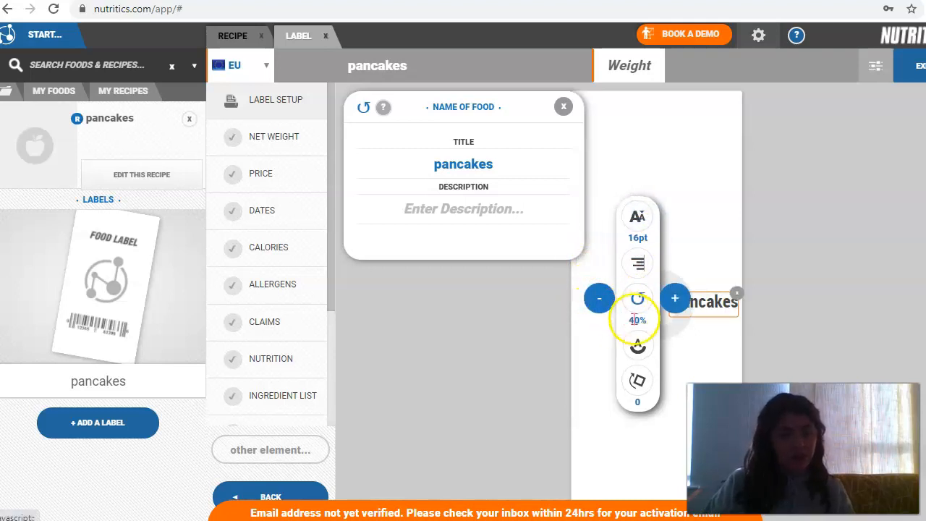
Step: Change the text colour of the food name on the label to dark red, #990002
click(638, 346)
click(700, 293)
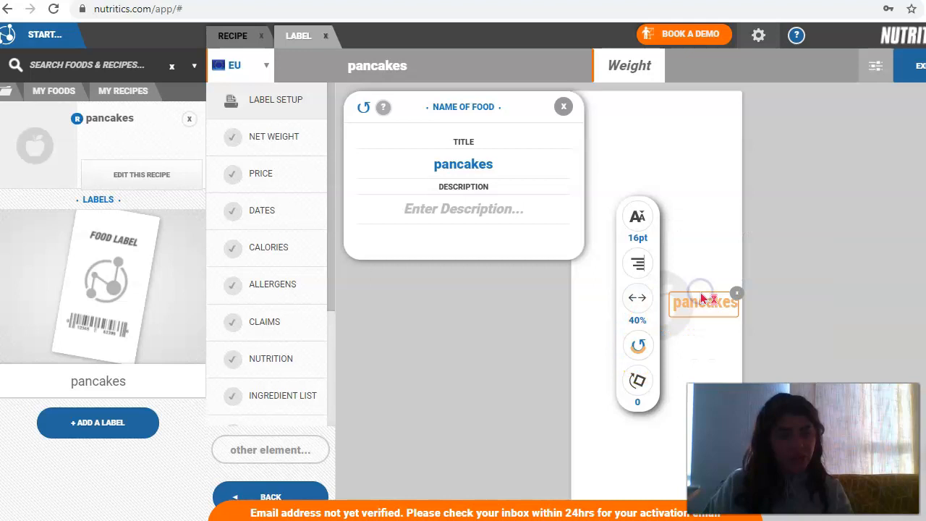
click(638, 344)
click(674, 330)
click(638, 344)
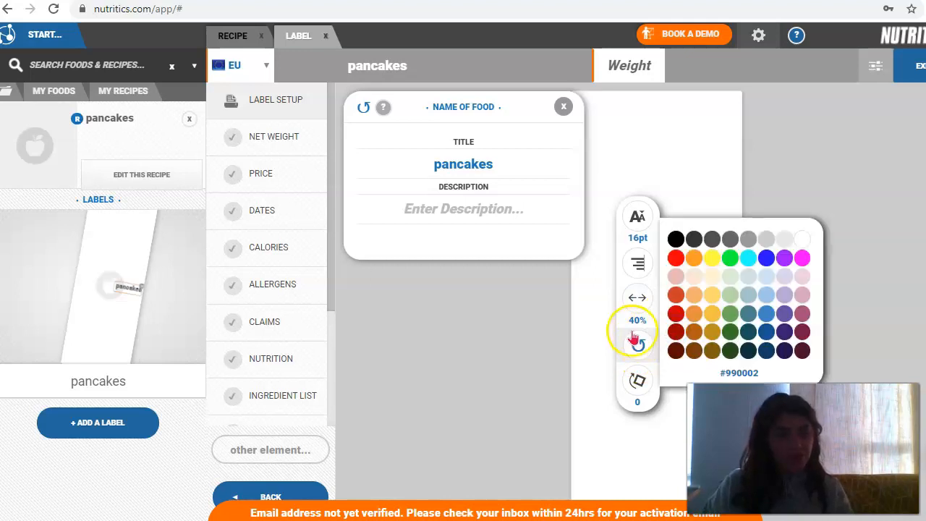
click(551, 327)
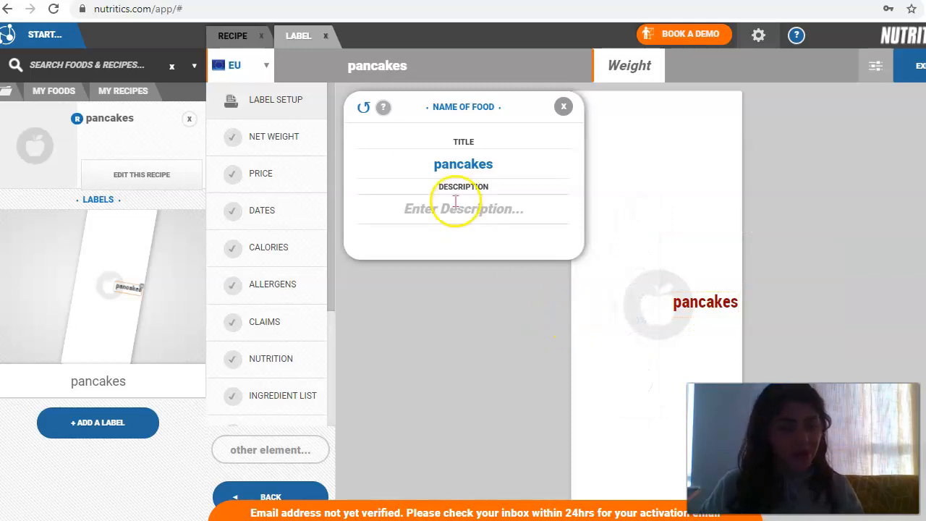
Step: Set the food name's description to "example" and view the price element's settings before closing them
click(482, 208)
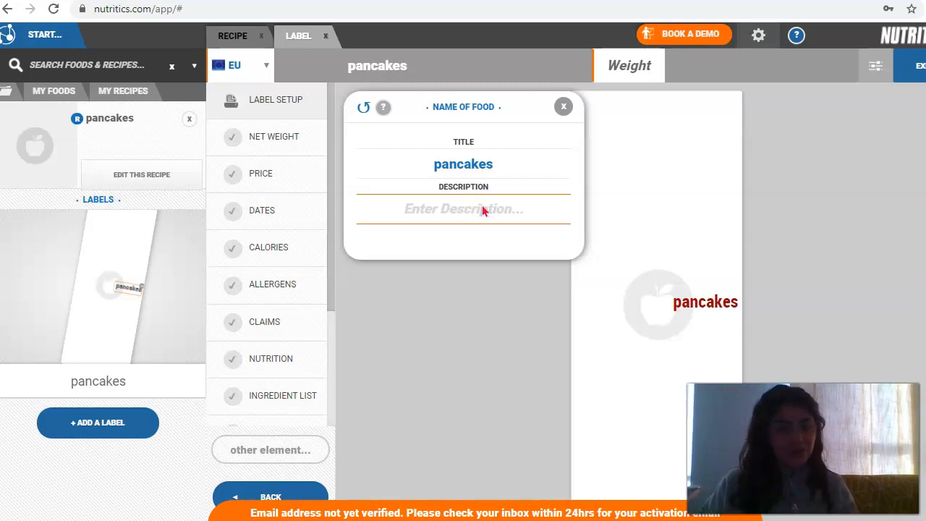
text(exam)
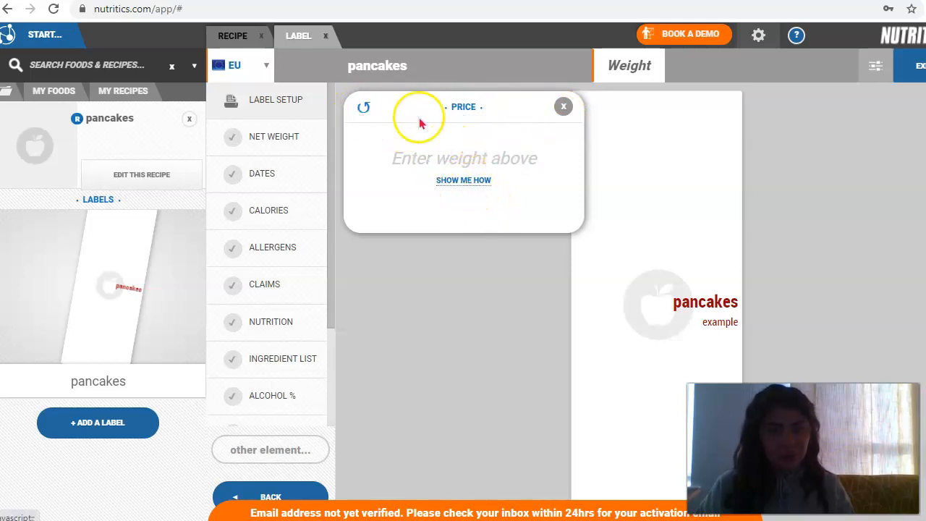
click(461, 107)
click(563, 105)
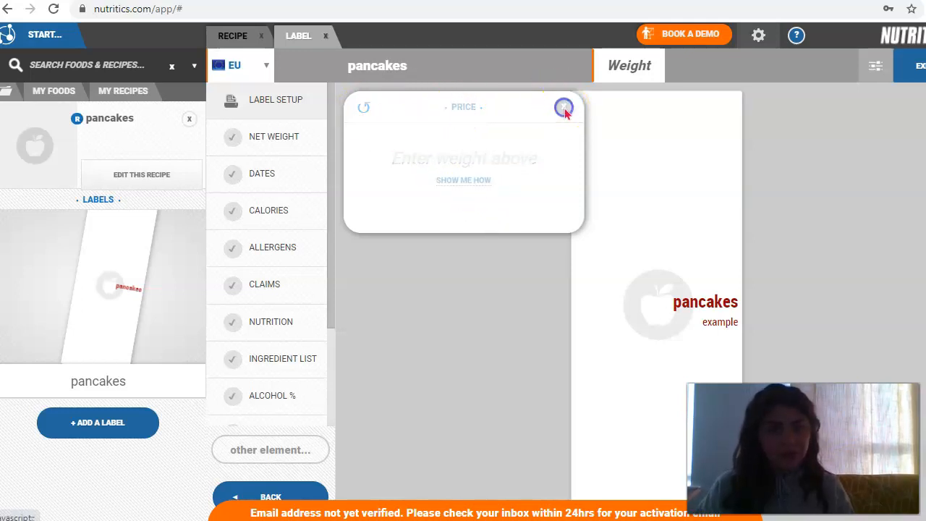
Step: Add the calories element to the label and view its text size and alignment options
click(268, 214)
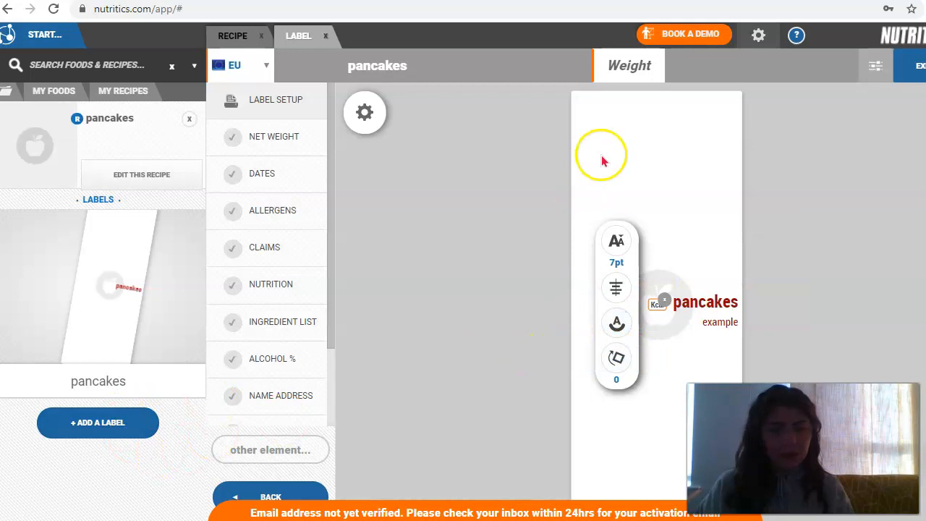
click(650, 301)
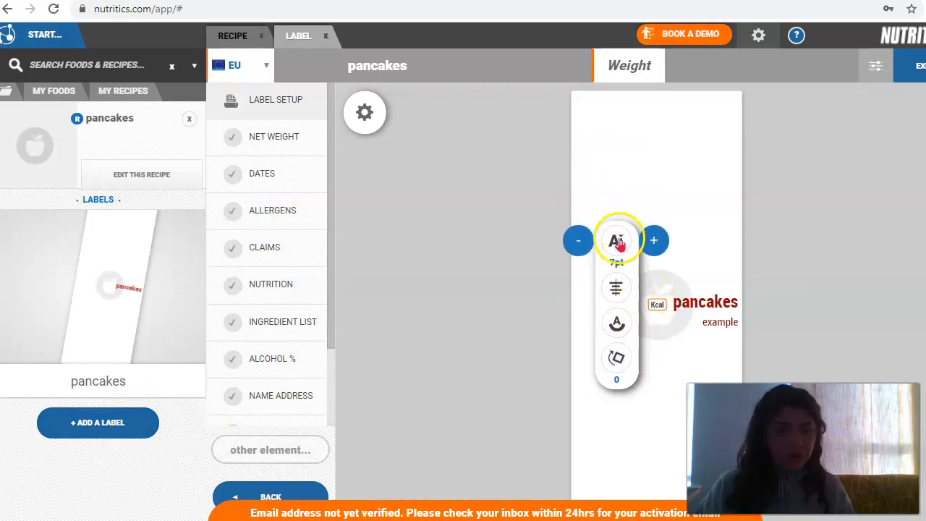
click(619, 288)
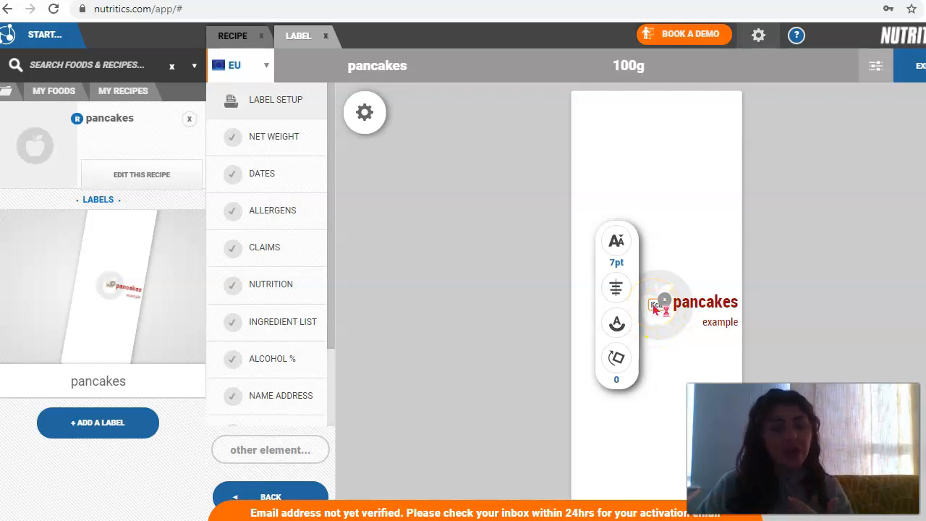
Step: Add a barcode element to the label and try the UPC-E barcode type
drag(335, 148, 324, 230)
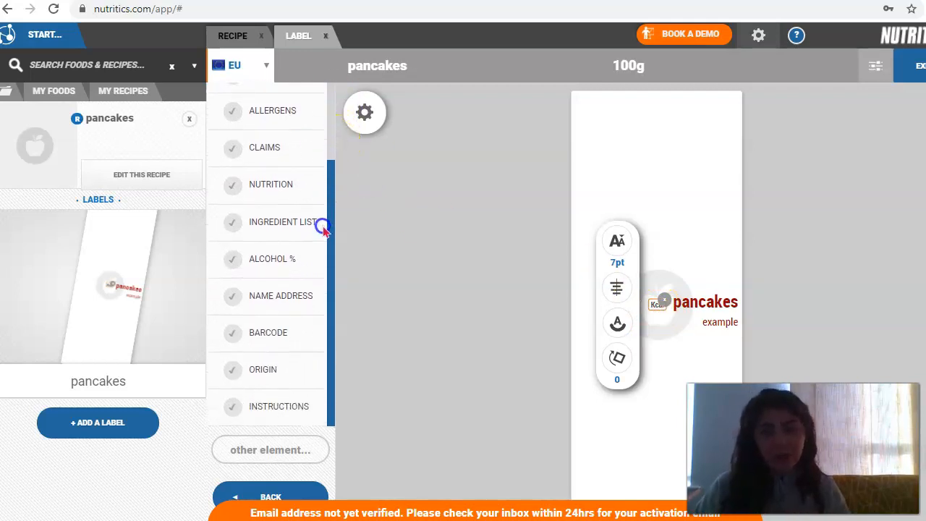
click(257, 332)
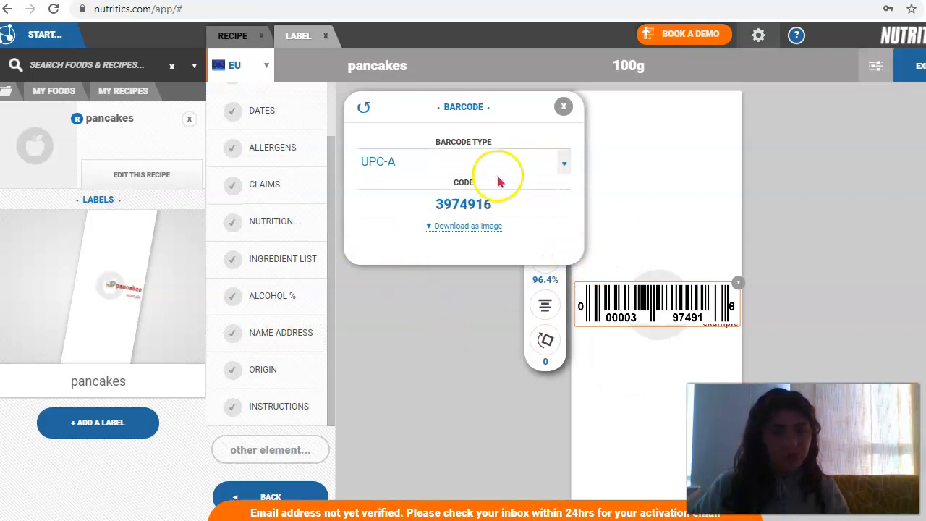
click(480, 205)
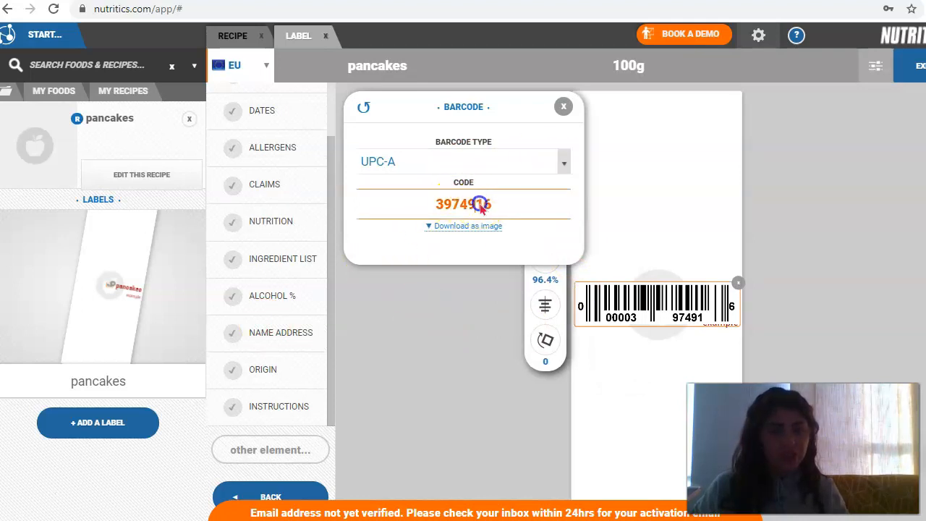
click(561, 165)
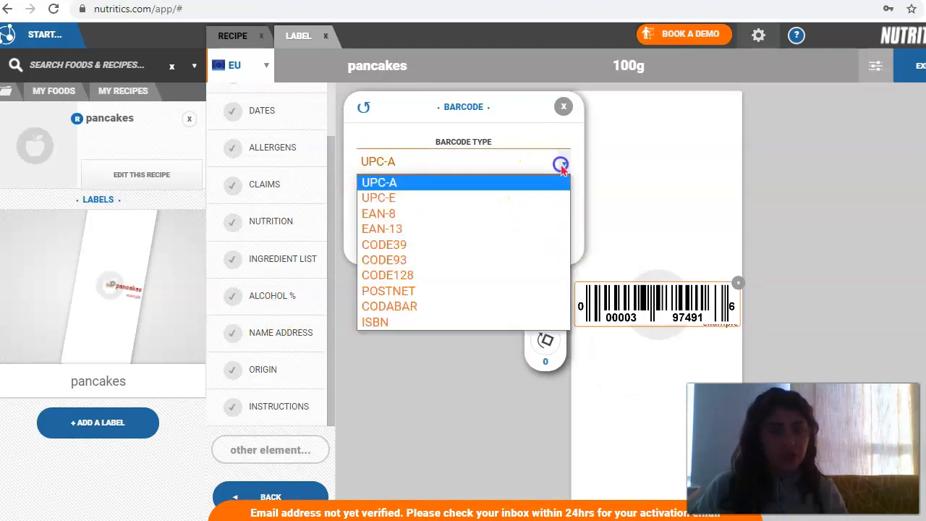
click(499, 198)
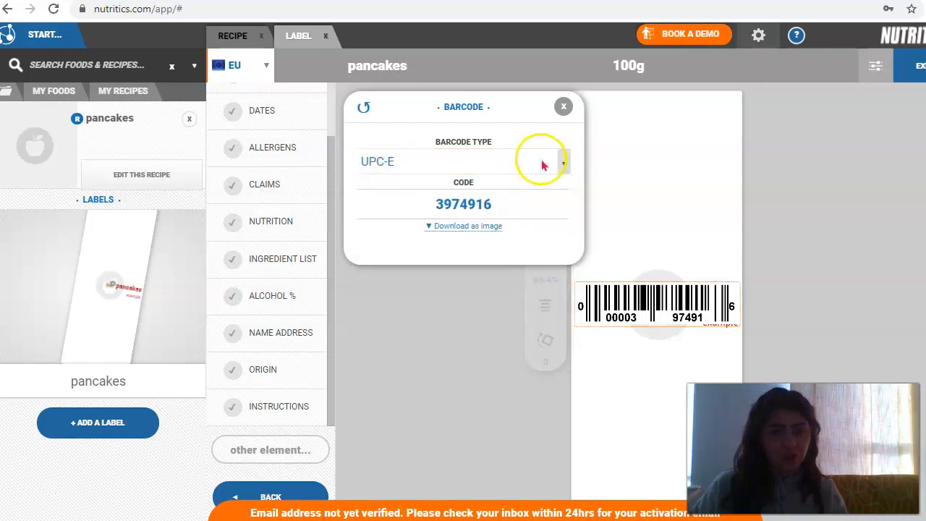
click(564, 105)
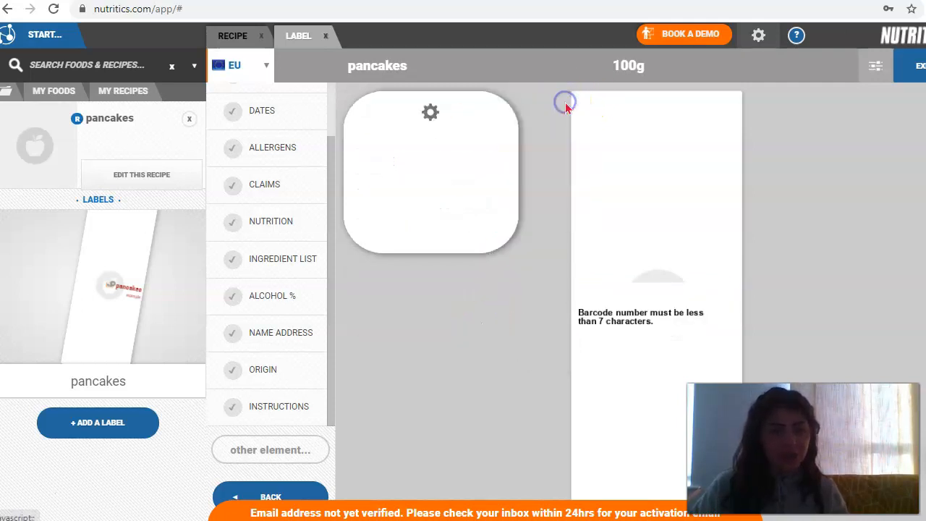
Step: Remove the UPC-E barcode from the label
click(620, 321)
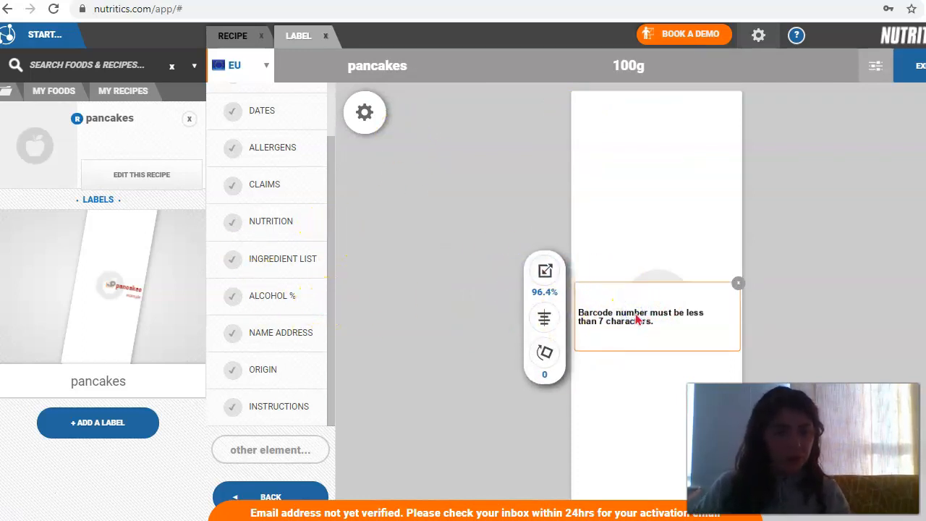
click(582, 278)
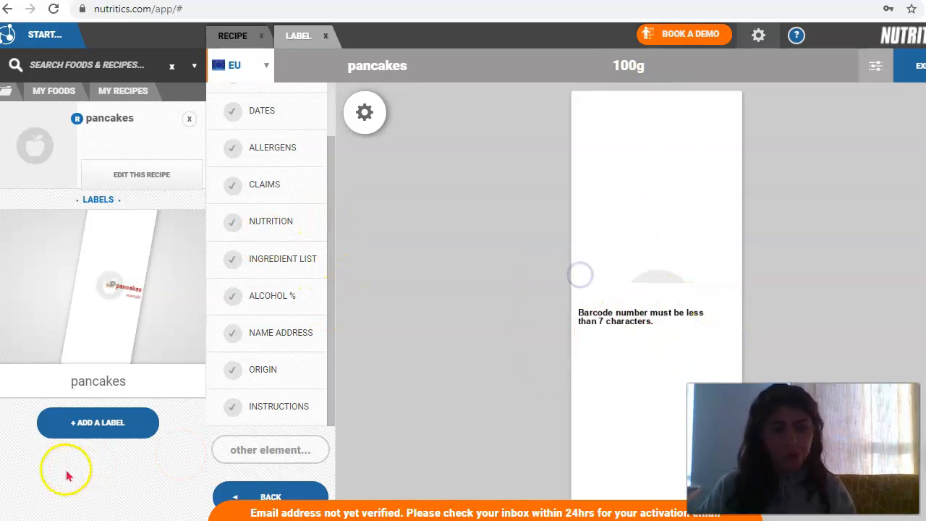
click(25, 487)
Step: Add the barcode element to the label again with type UPC-A and its existing code, and close its settings
click(257, 334)
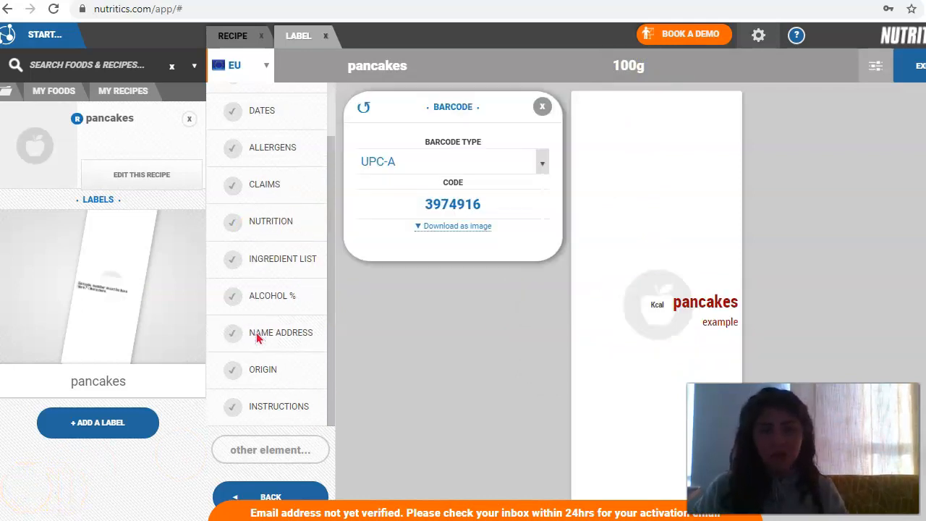
click(505, 207)
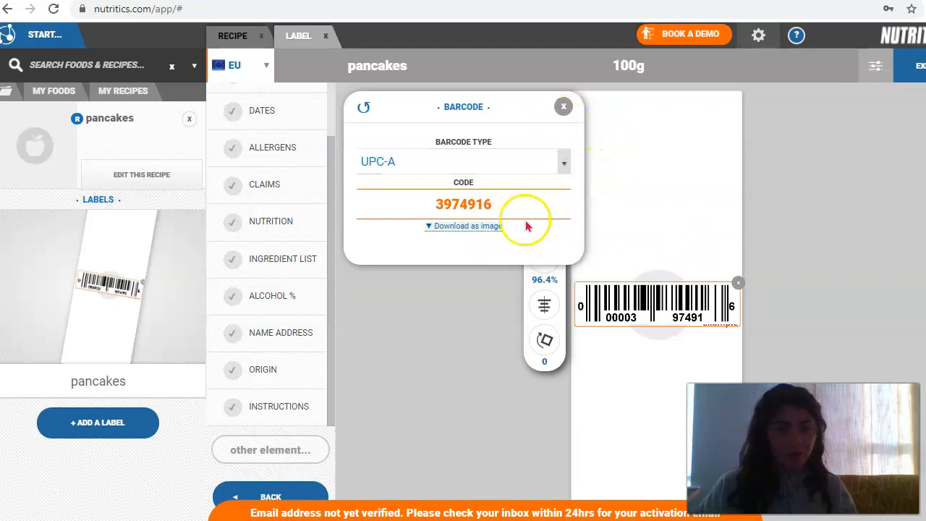
click(470, 102)
click(673, 211)
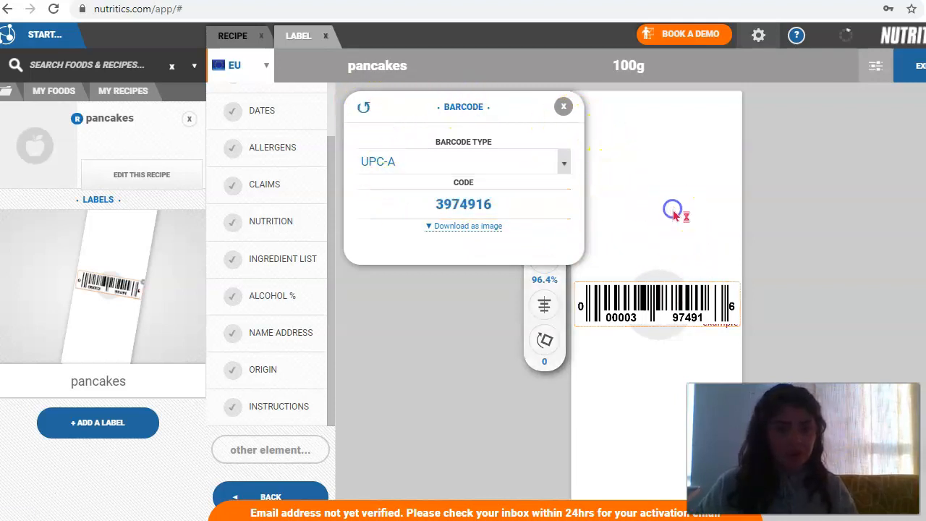
click(563, 107)
Step: Move the barcode above the food name and reduce its size on the label
drag(646, 298, 651, 226)
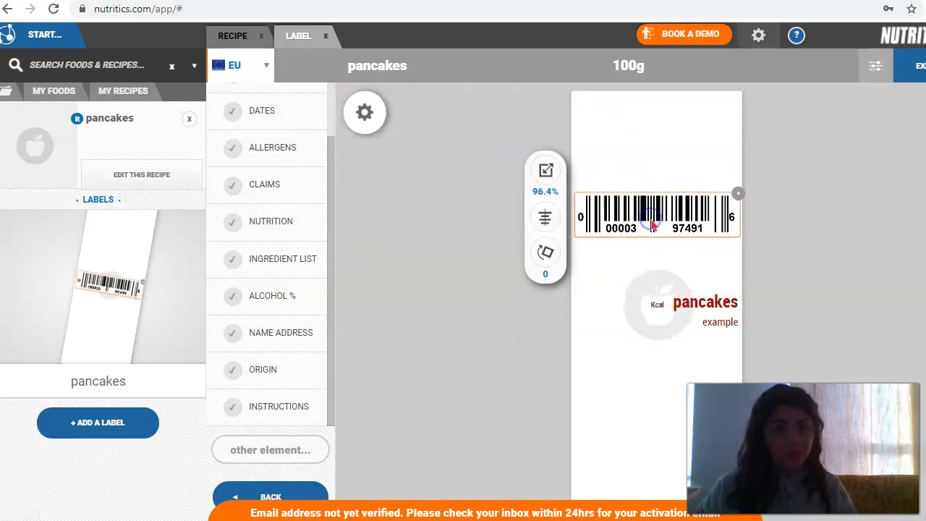
click(542, 254)
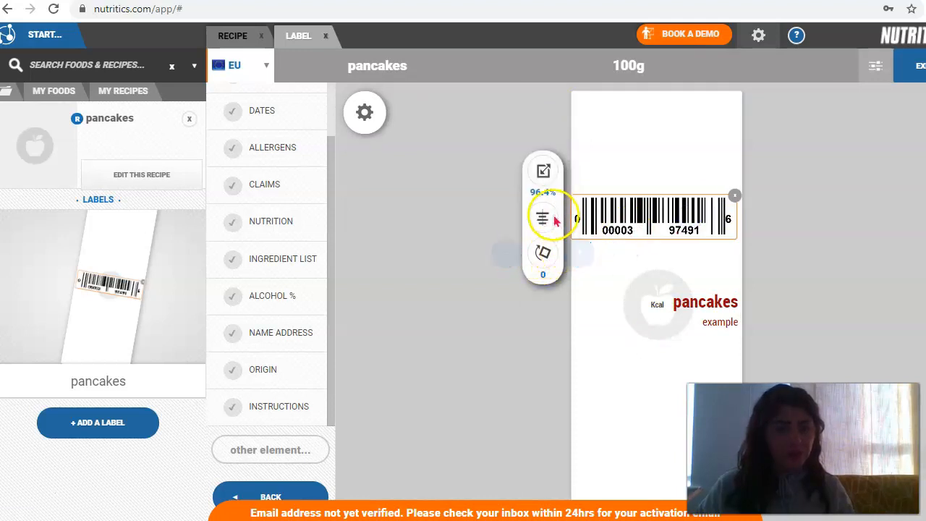
click(544, 168)
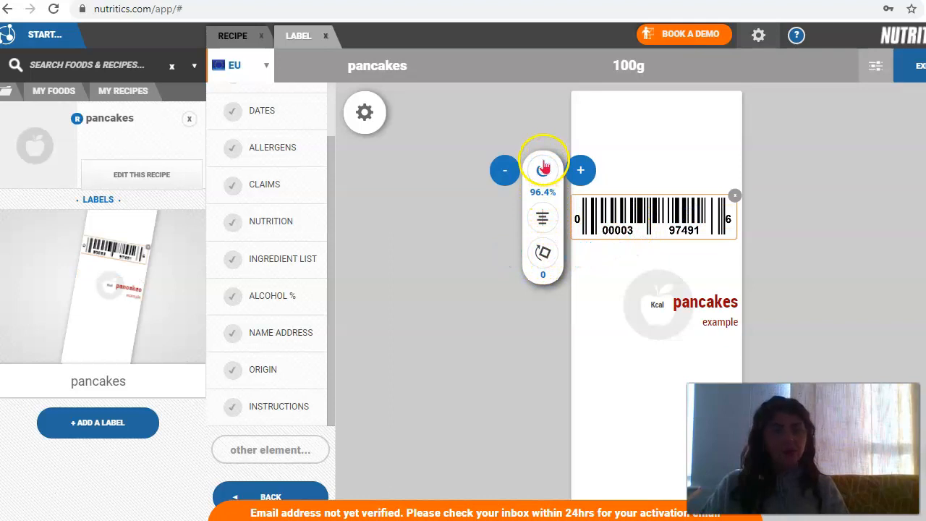
click(506, 171)
click(508, 171)
click(510, 172)
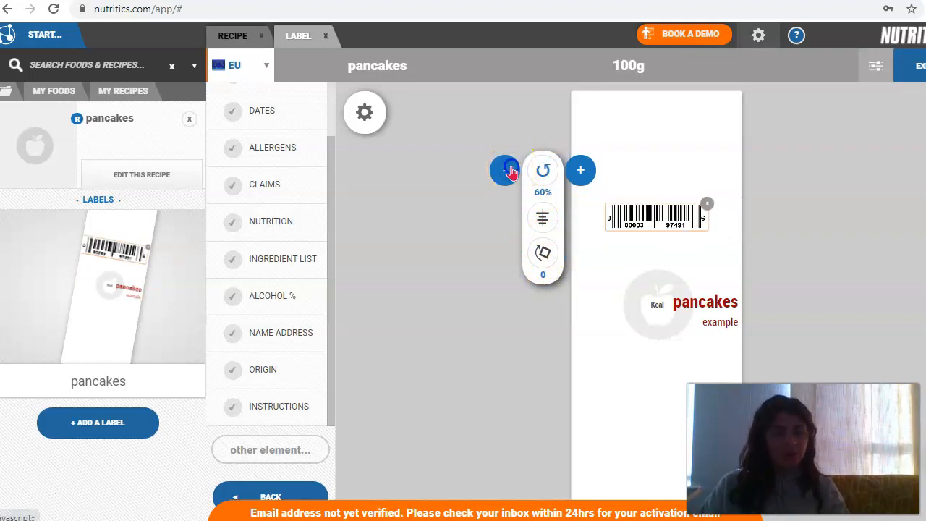
click(580, 172)
click(580, 172)
click(580, 172)
Step: Rearrange the label with the food name at the top, the calories beside its description and the barcode at the bottom
drag(688, 211, 697, 132)
drag(702, 309, 657, 189)
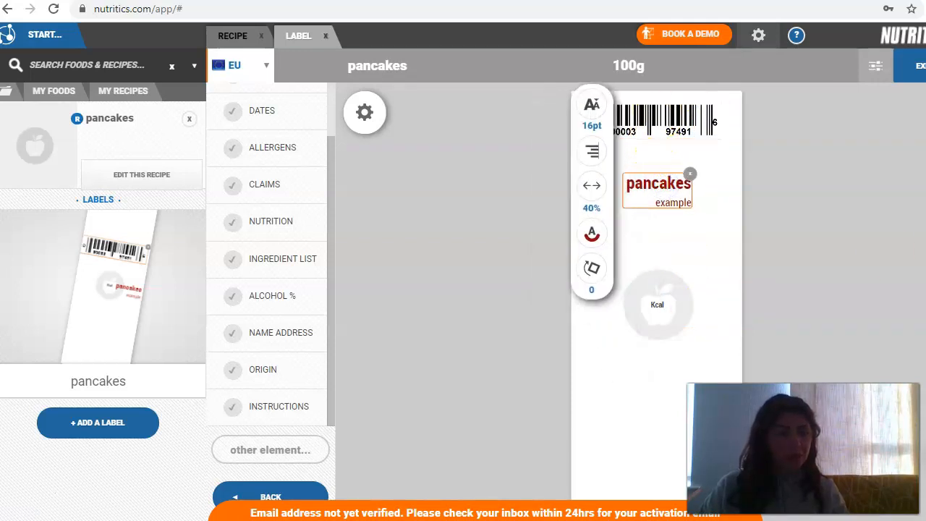
drag(698, 135, 669, 475)
drag(657, 306, 617, 442)
drag(668, 194, 646, 118)
drag(602, 433, 683, 127)
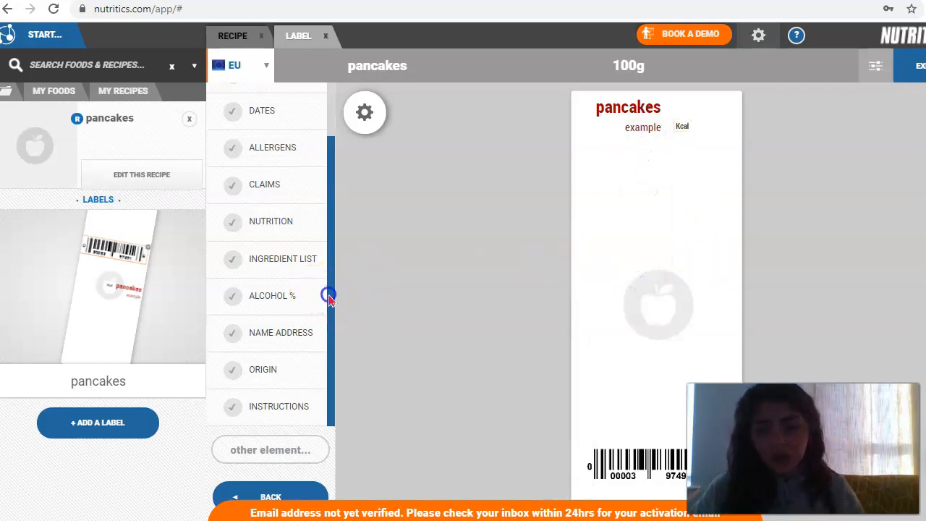
Step: Add the ingredient list element to the label and fill in question marks after "Ingredients:" as placeholder text
click(299, 264)
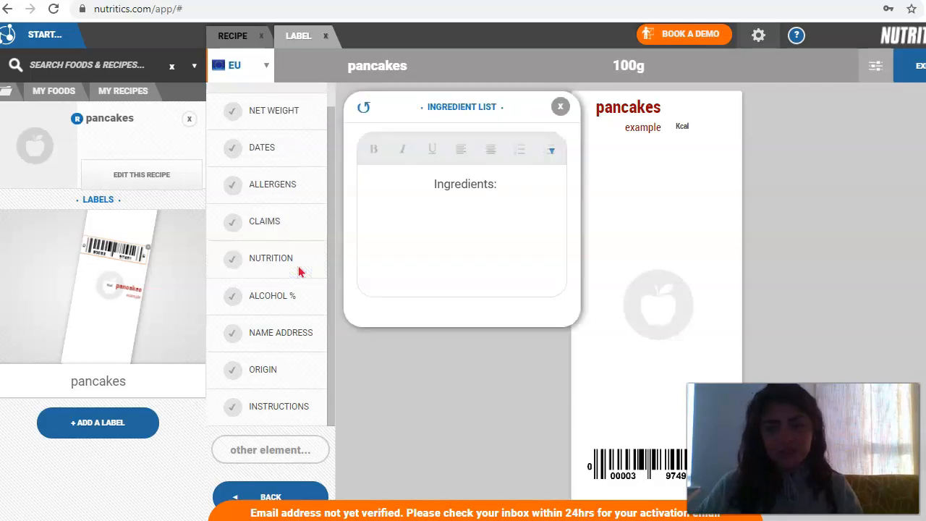
click(441, 227)
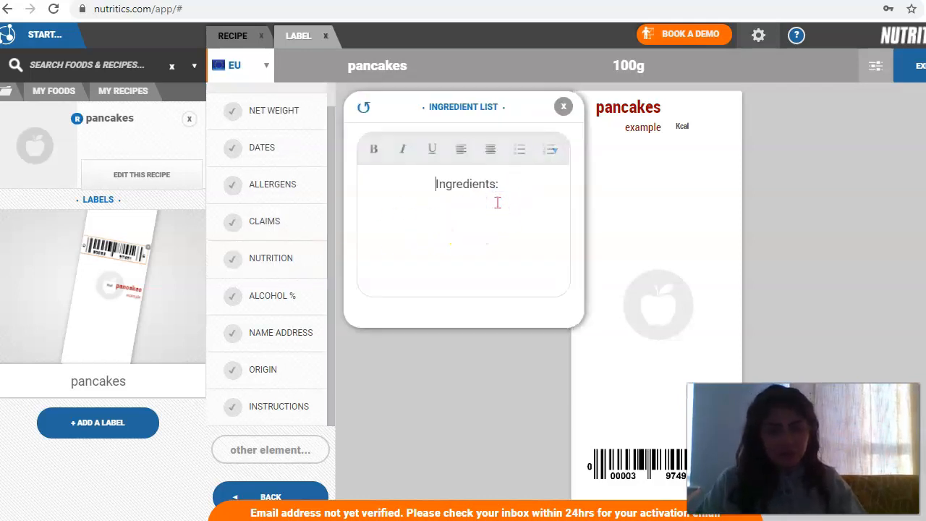
click(433, 183)
click(518, 175)
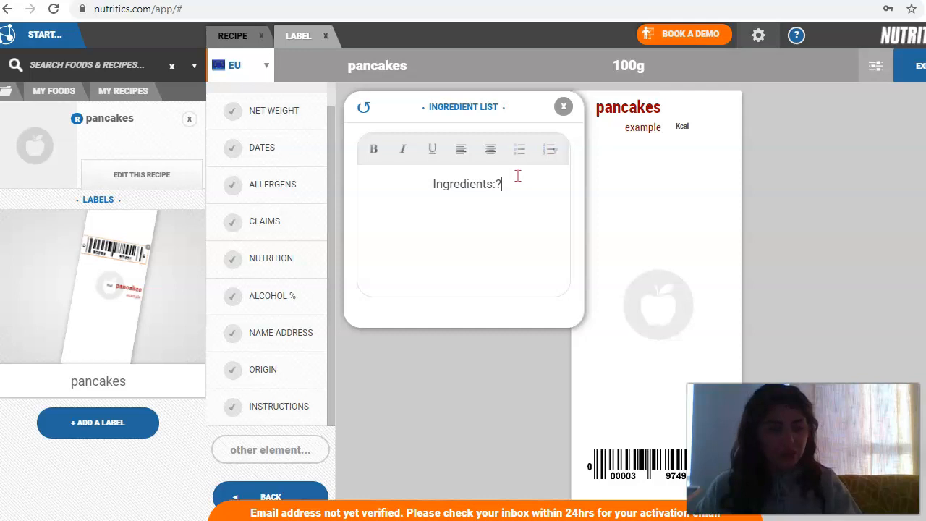
text(????????????)
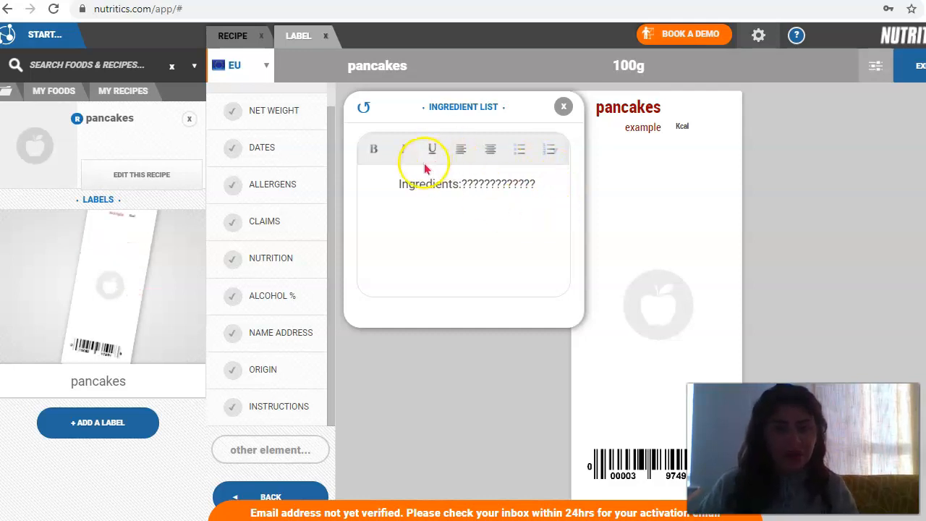
Step: Try bold, italic and underline formatting on the ingredient list text
click(374, 150)
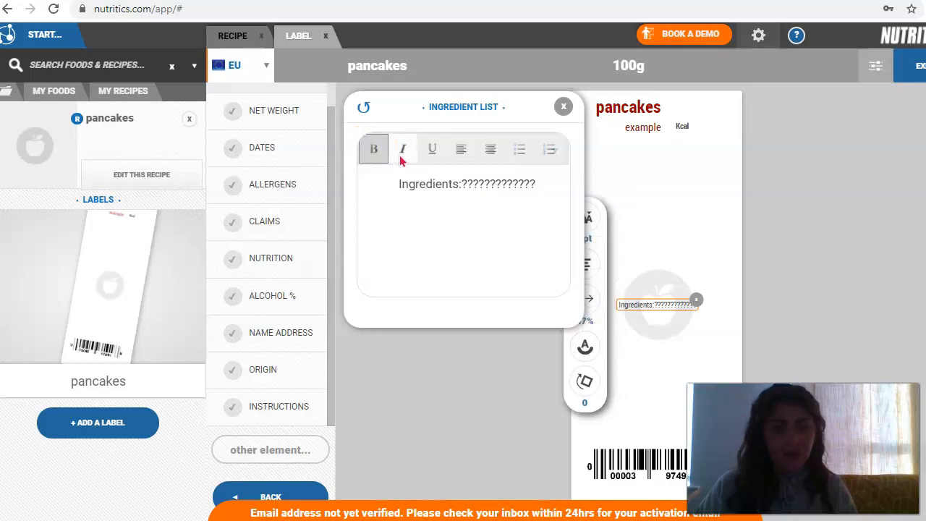
click(404, 153)
click(430, 154)
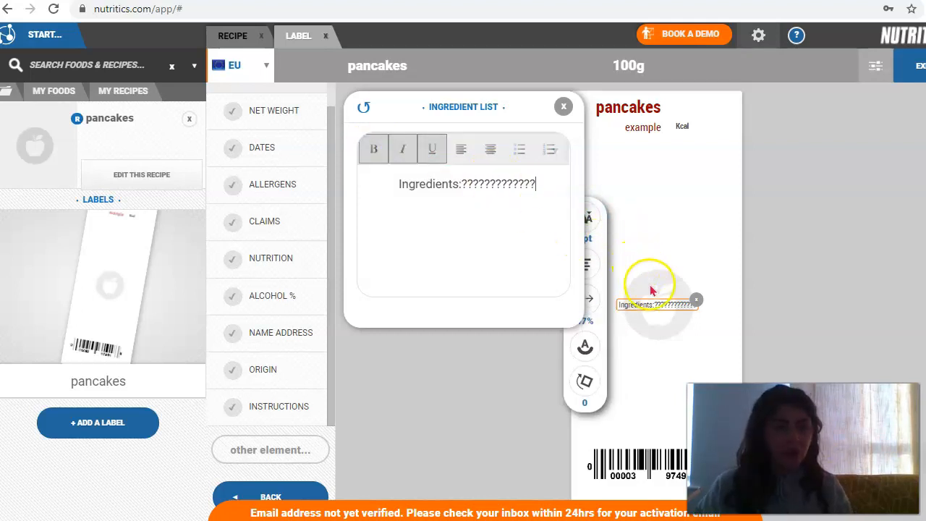
Step: Move the ingredient list between the food name and the logo graphic, and close its settings
click(663, 259)
drag(658, 306, 640, 185)
click(661, 259)
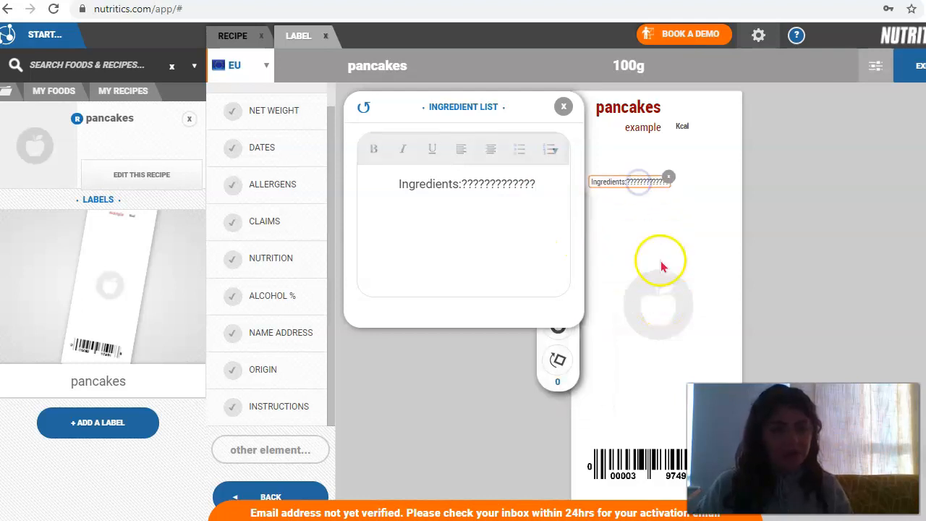
click(564, 107)
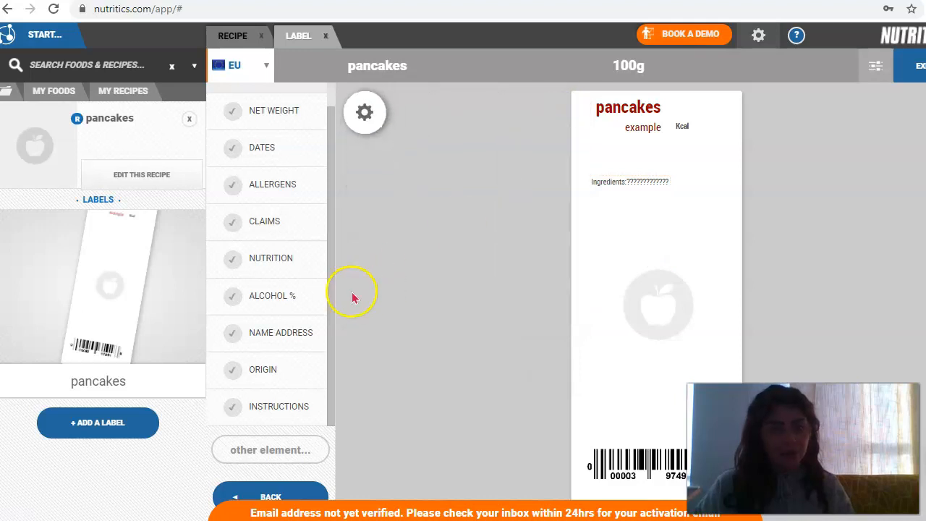
Step: Add a custom element of type Nutrition Panel named "example of label" to the label
drag(328, 274, 327, 301)
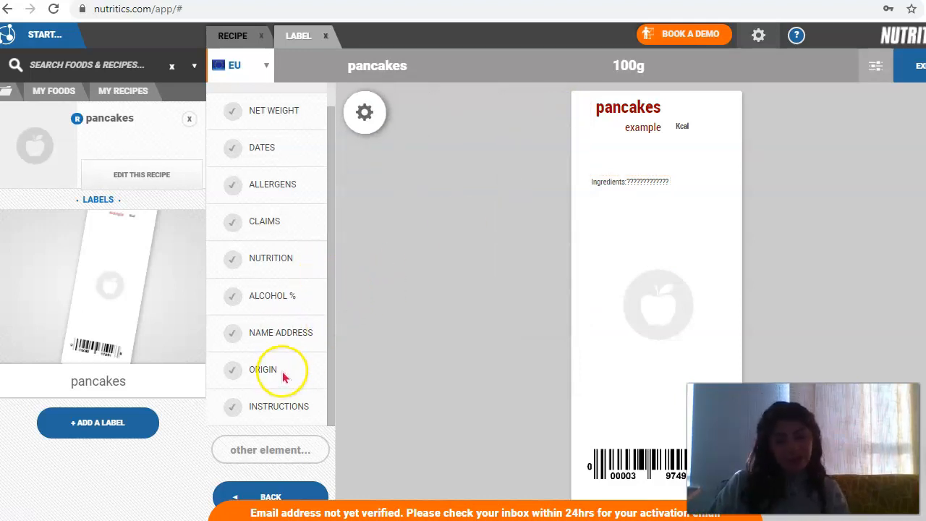
click(290, 451)
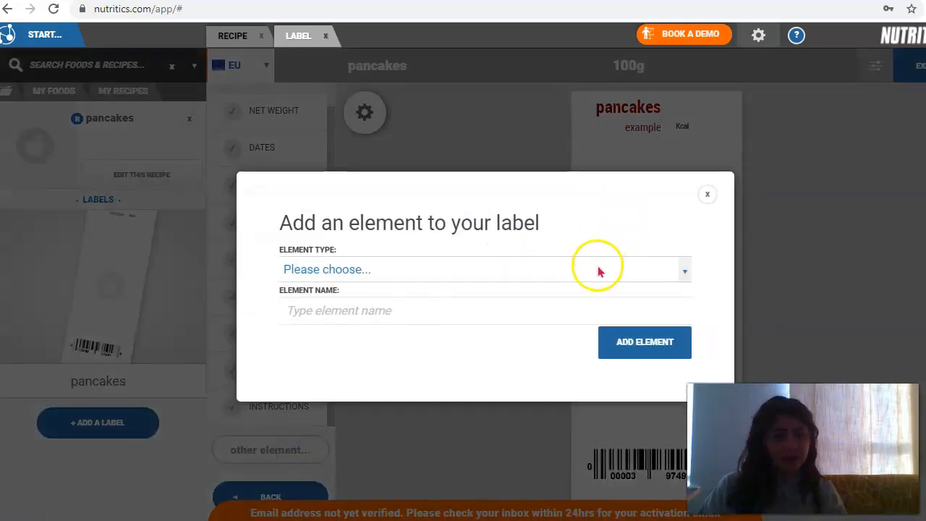
click(599, 271)
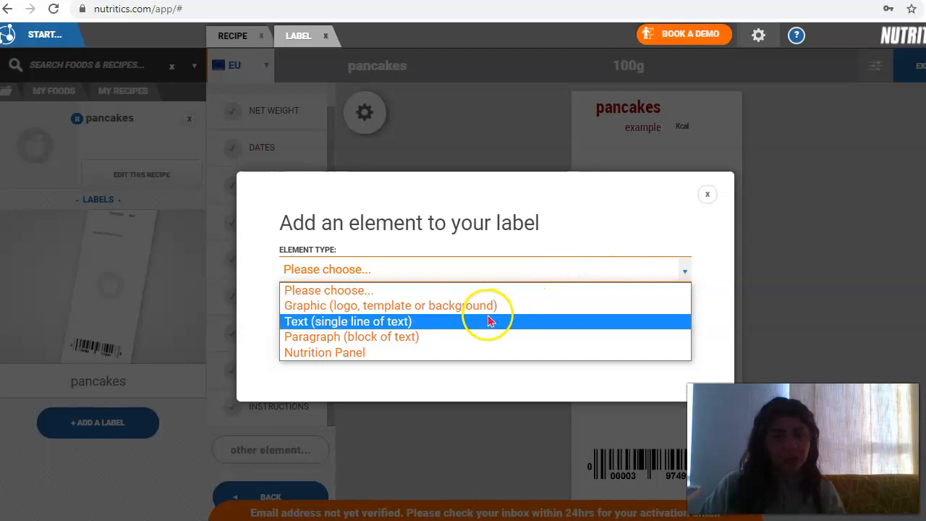
click(385, 352)
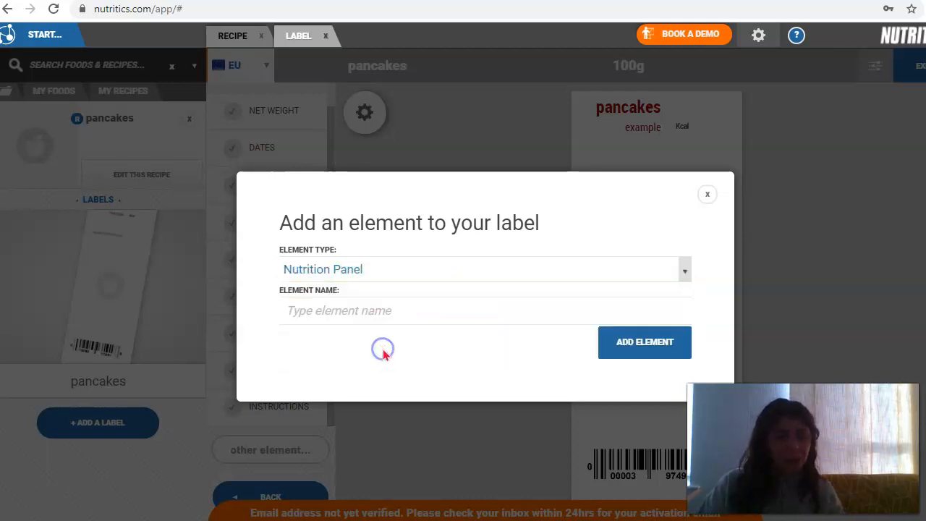
click(423, 321)
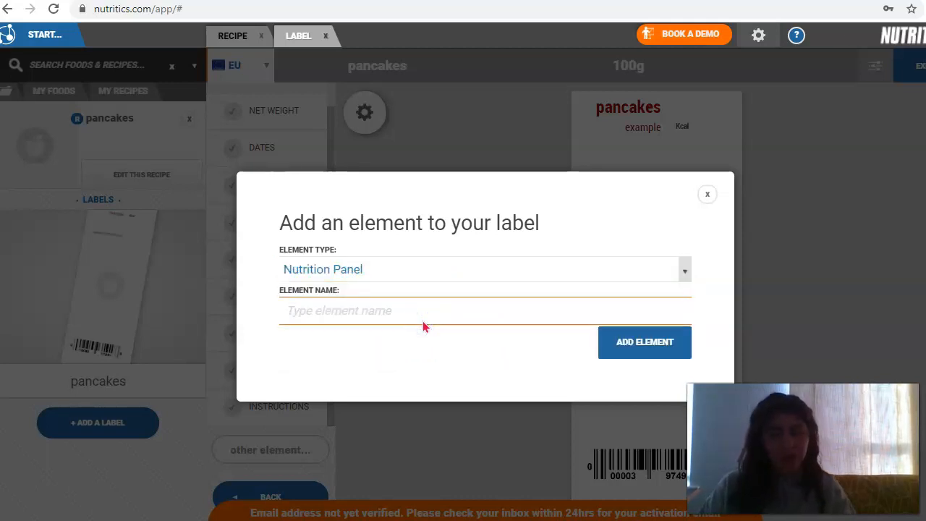
text(example of )
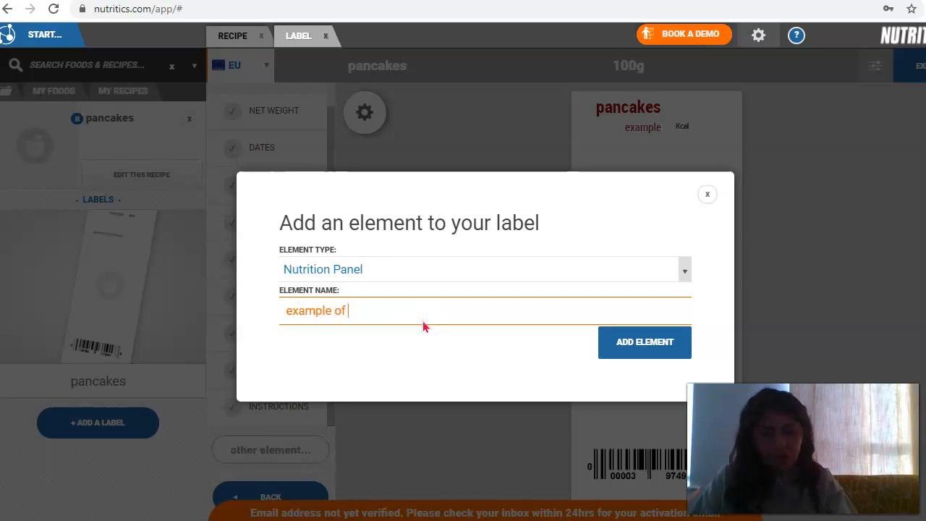
text(label)
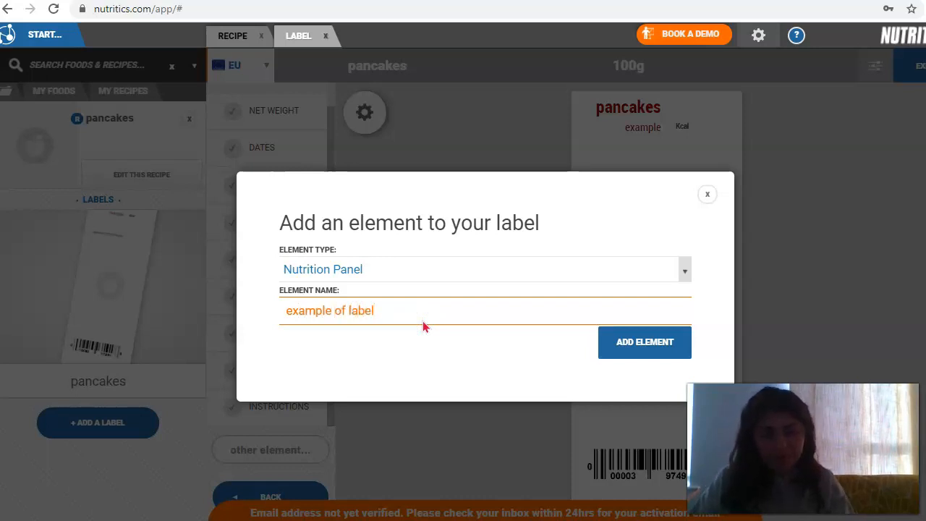
click(621, 349)
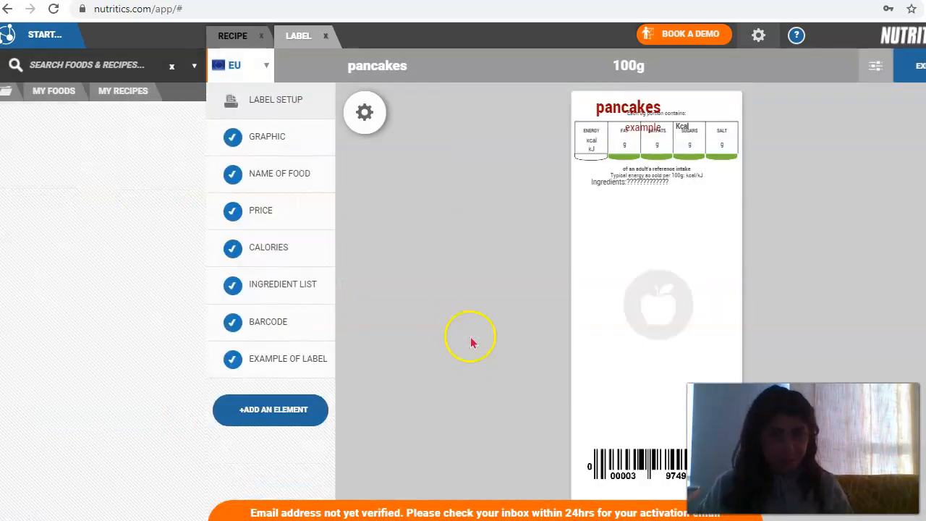
Step: Move the nutrition panel off the food name to below the ingredient list and reduce its scale
drag(691, 146, 712, 263)
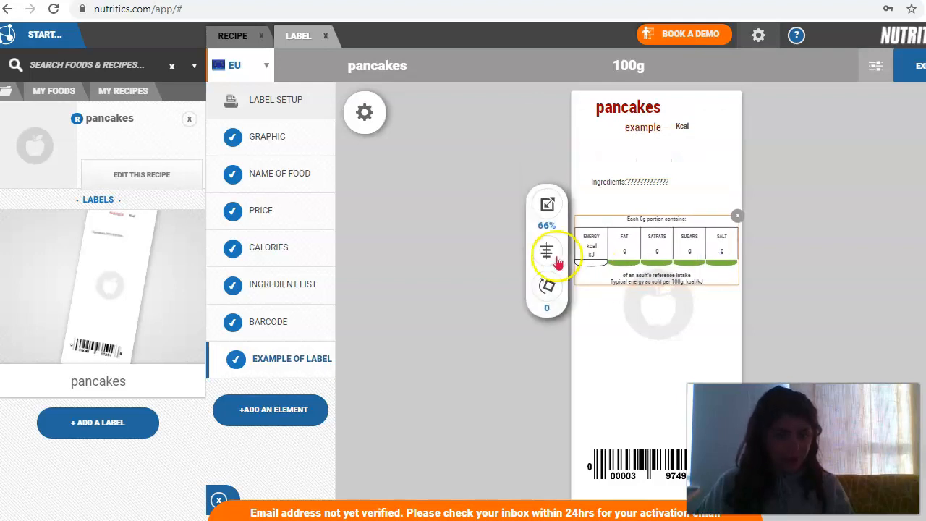
click(547, 204)
click(505, 204)
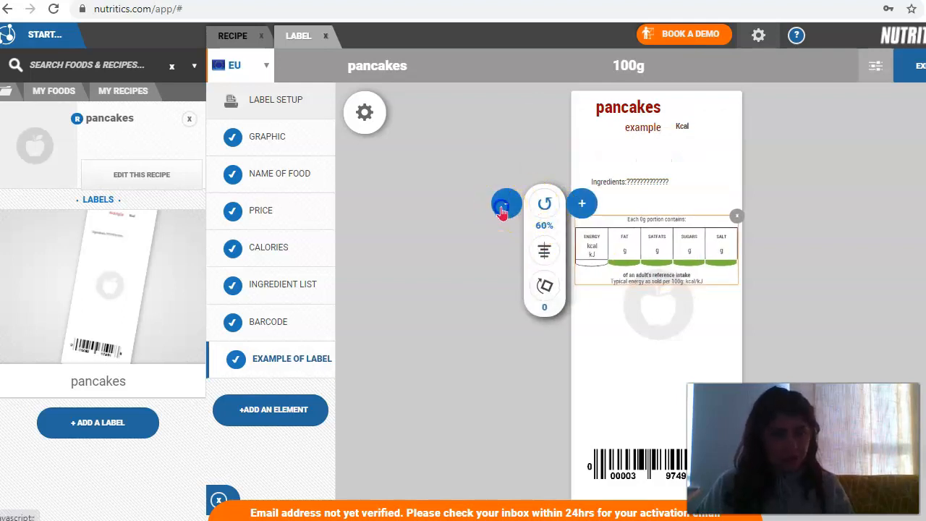
click(502, 209)
Step: Reposition the ingredient list just above the logo graphic and the nutrition panel beneath the food name's description, and deselect them
drag(686, 210, 691, 274)
drag(653, 191, 672, 148)
click(676, 325)
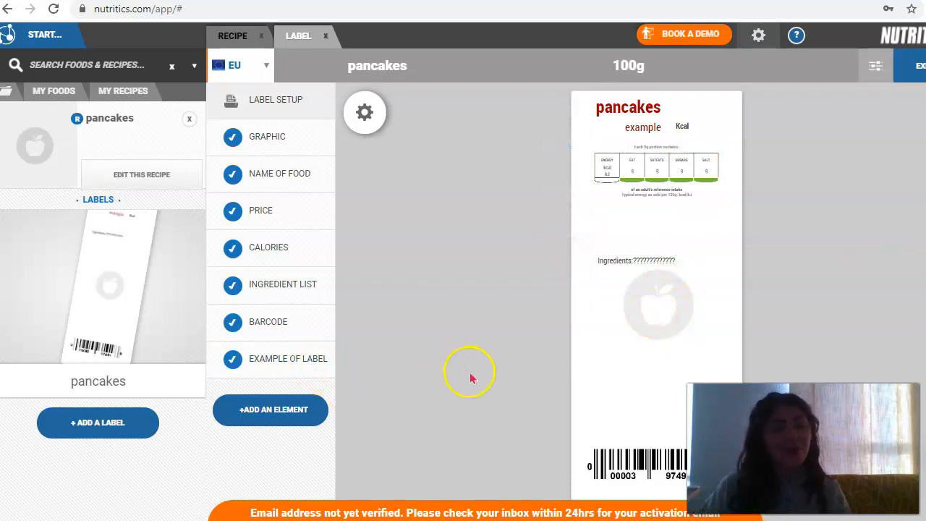
click(744, 328)
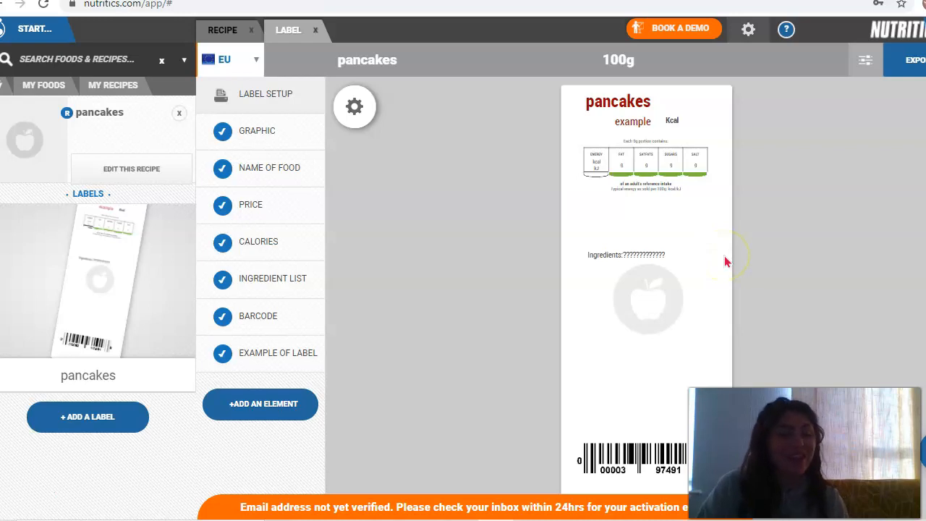
Step: Look over the label templates and the option to save the current layout, and close the template chooser
click(749, 30)
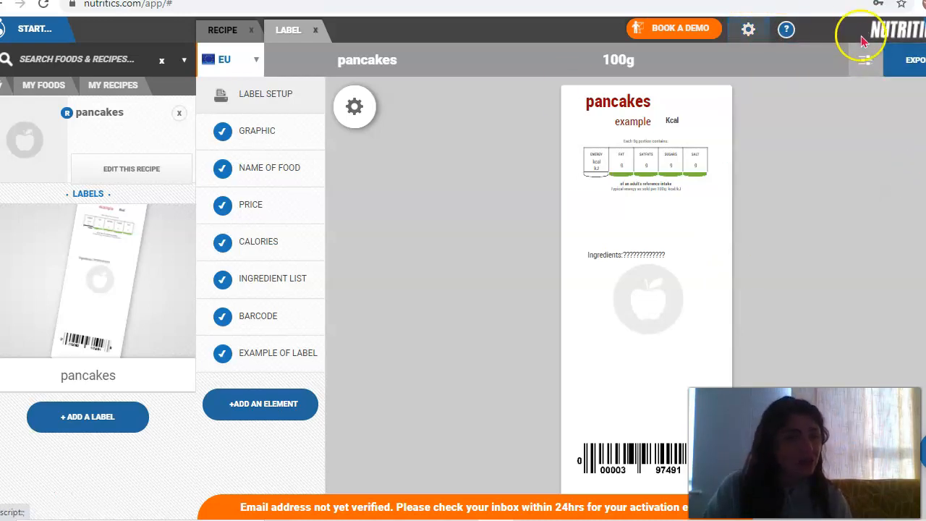
click(866, 72)
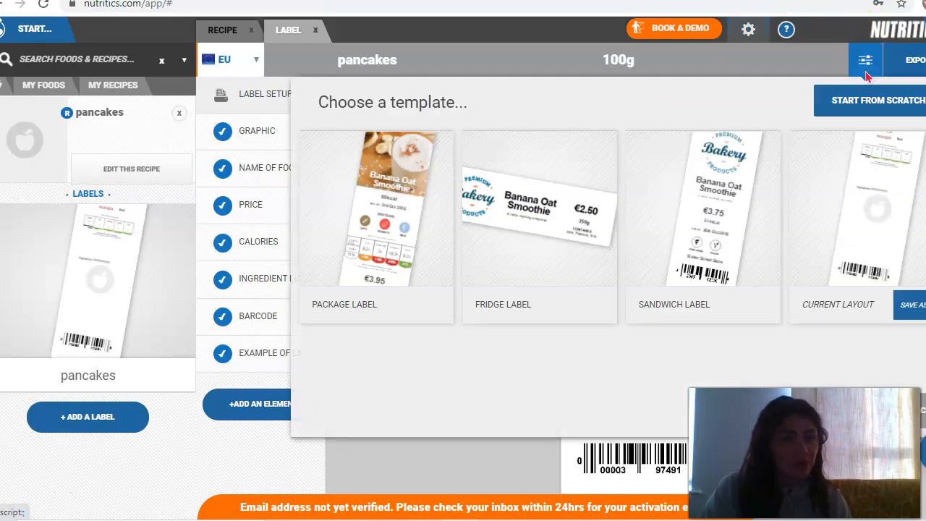
click(868, 102)
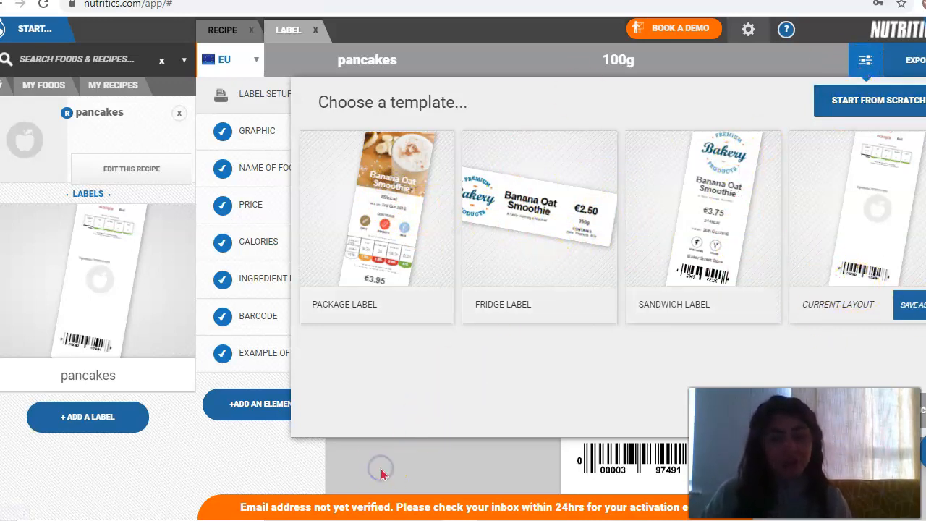
click(261, 452)
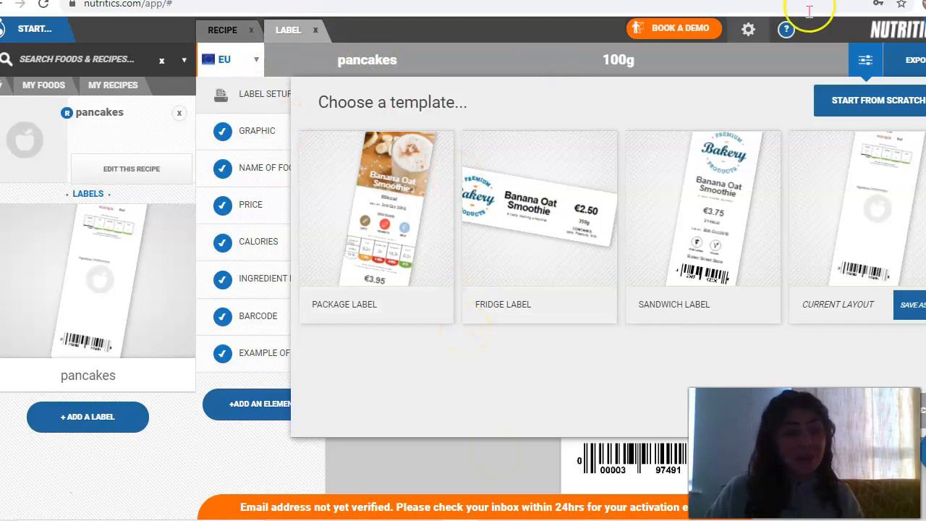
click(868, 59)
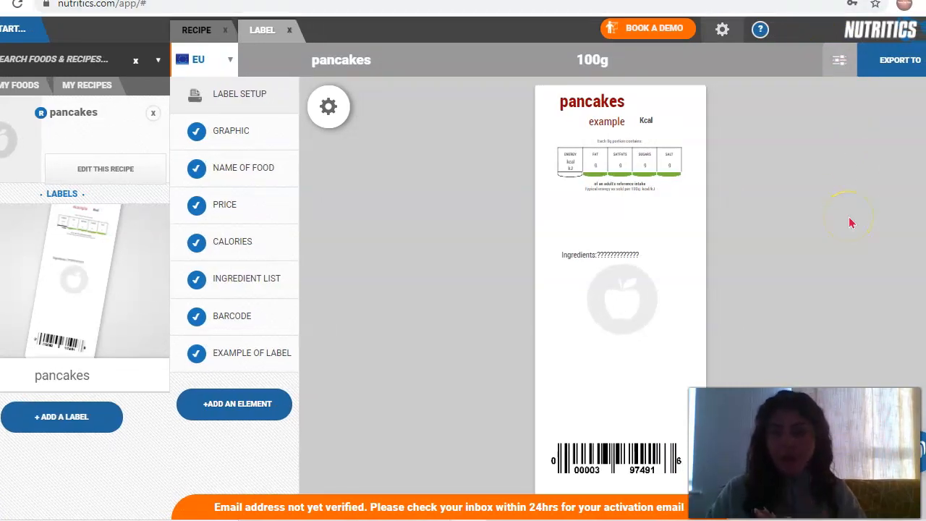
Step: Export the pancakes label as an image and open the downloaded PNG file
click(889, 72)
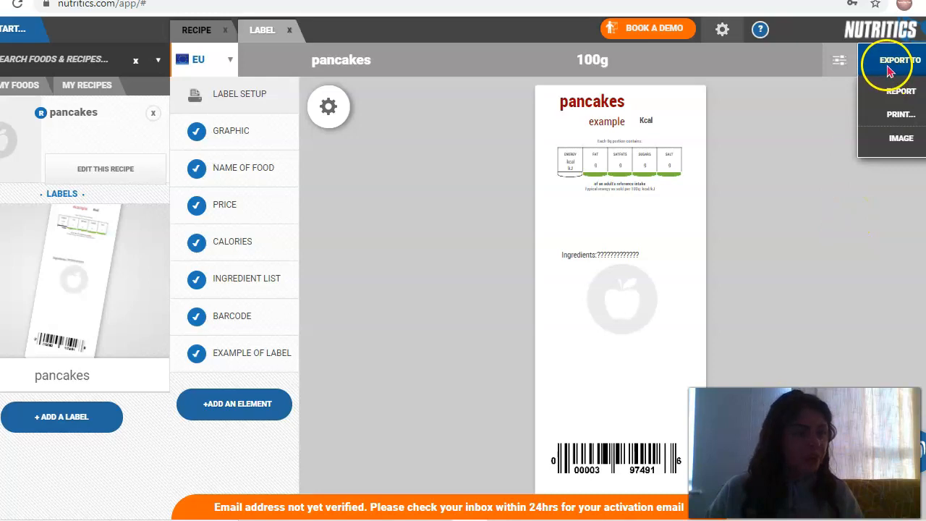
click(902, 138)
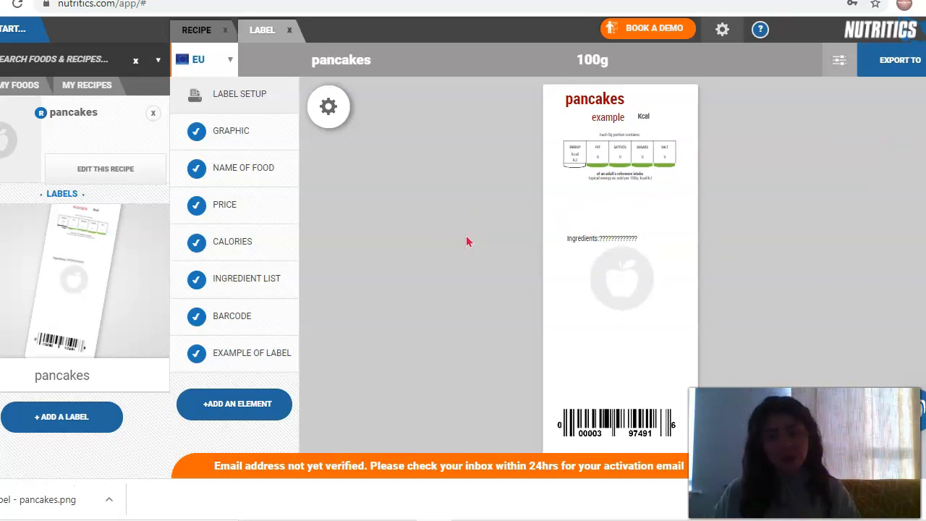
click(62, 508)
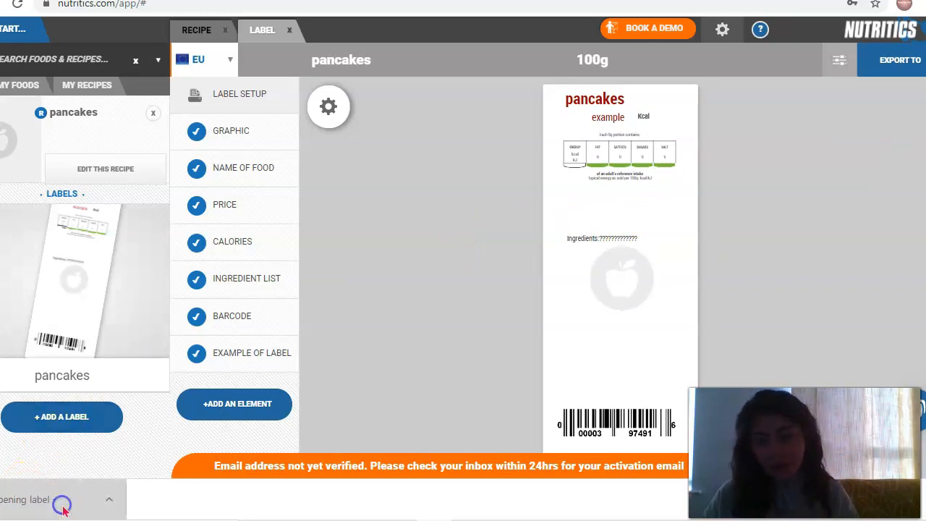